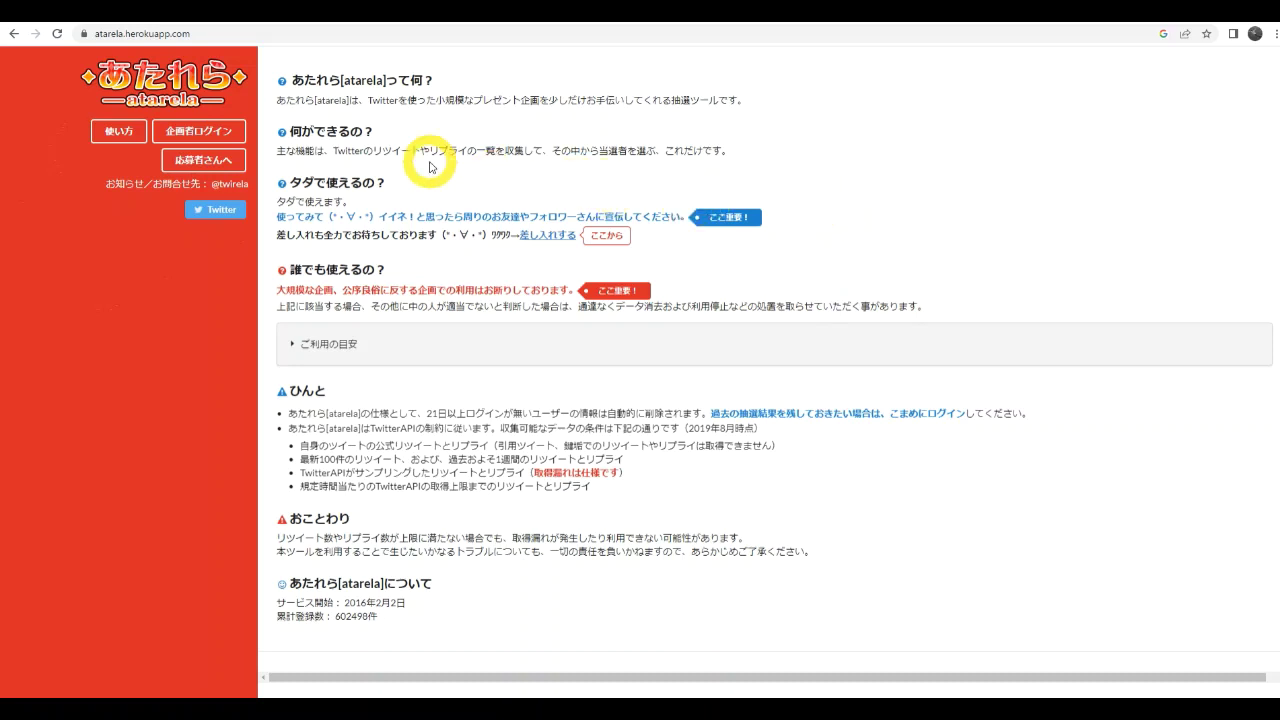
# - Log in as the giveaway organizer and start registering a new gift campaign
pyautogui.click(206, 136)
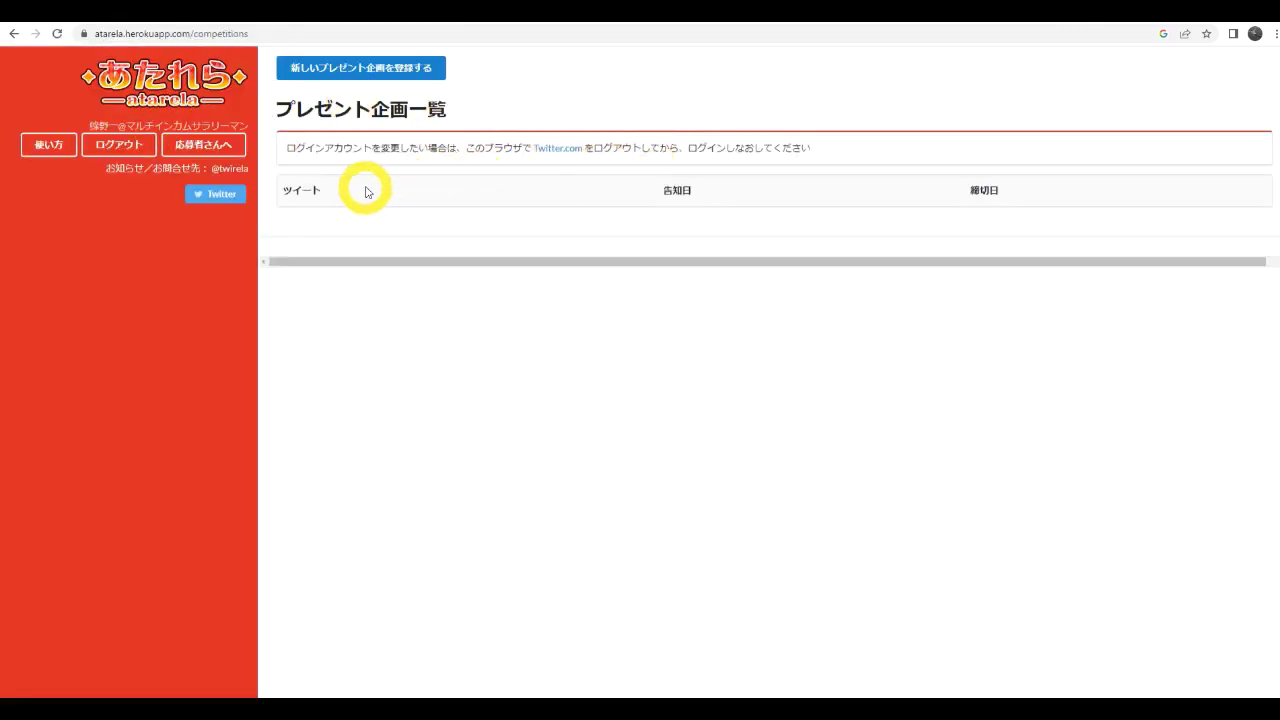
pyautogui.click(365, 75)
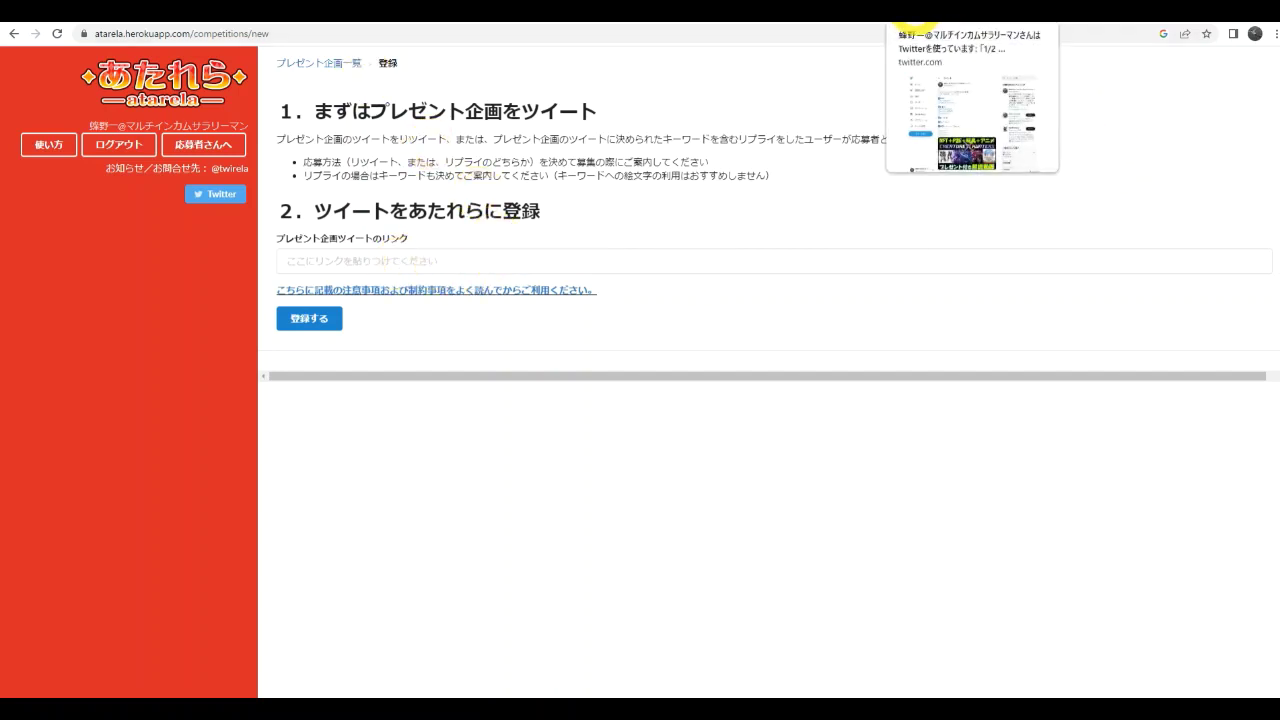
# - Switch to the Twitter tab and copy the link of the #CreatureHunters OG24 giveaway tweet
pyautogui.click(915, 15)
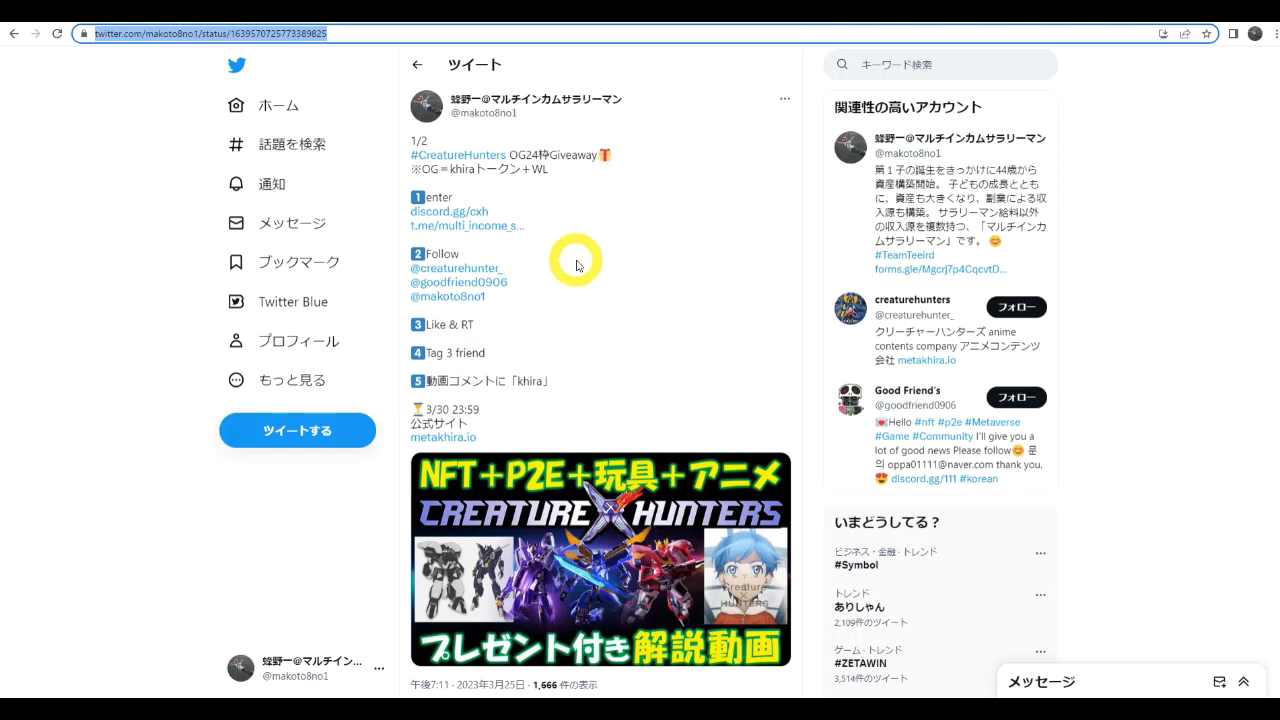
pyautogui.scroll(-3, 574, 325)
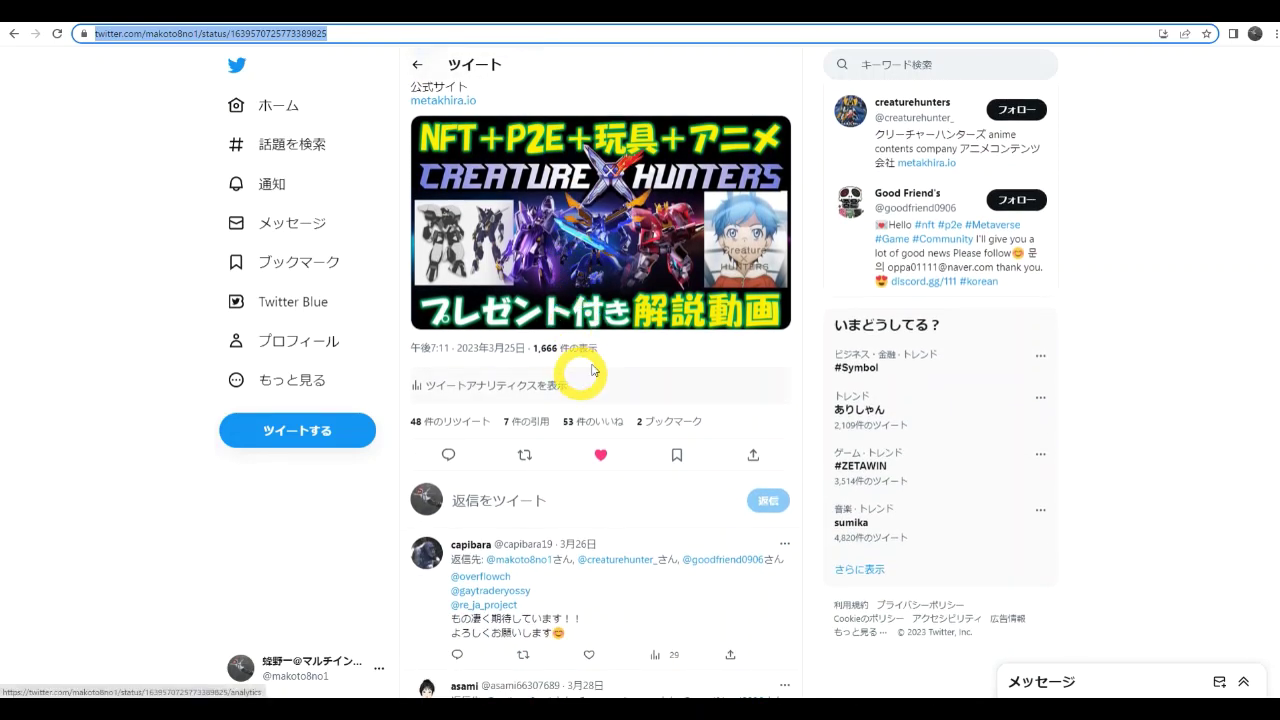
pyautogui.scroll(3, 591, 370)
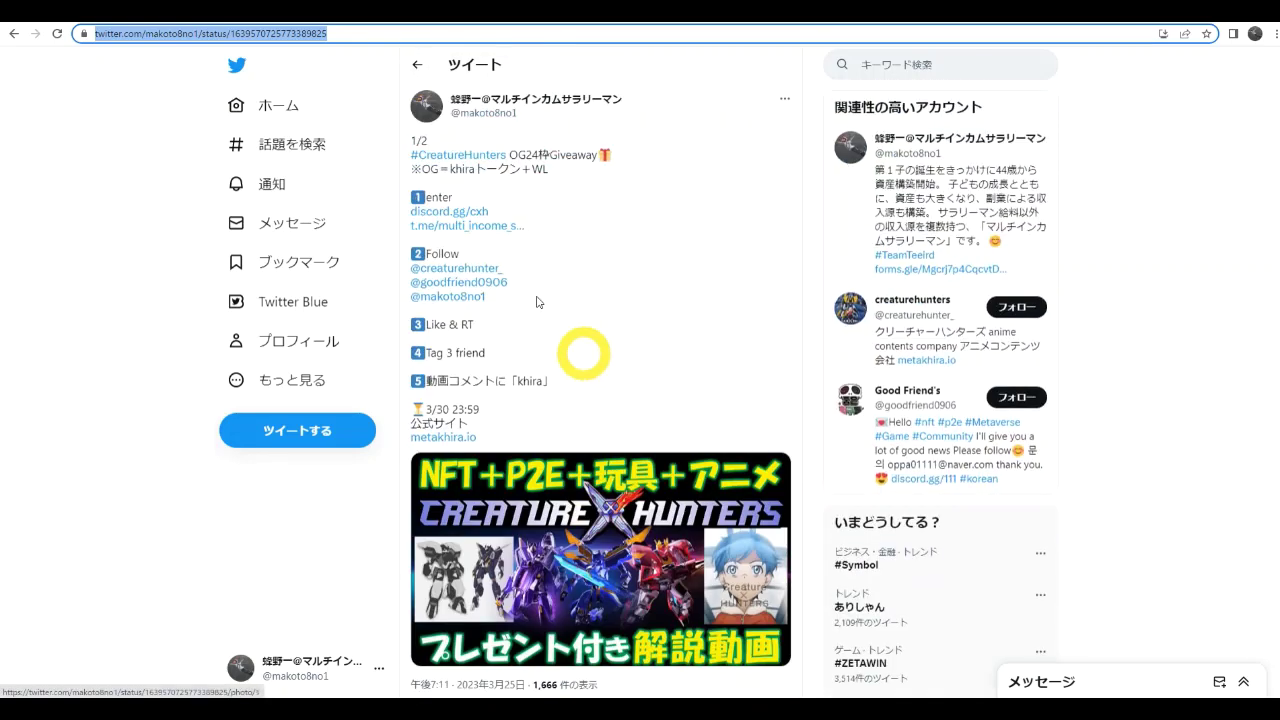
pyautogui.rightClick(255, 33)
pyautogui.click(280, 105)
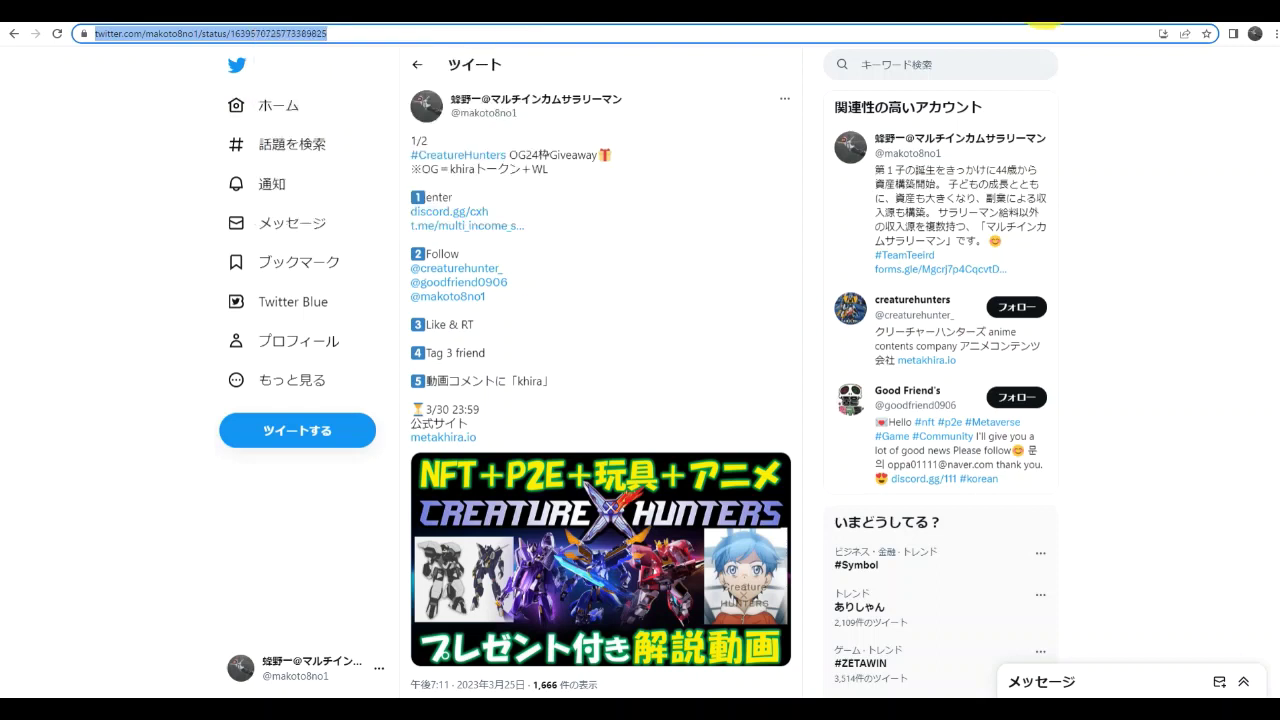
# - Return to atarela, paste the copied tweet address as the campaign's tweet link and register it
pyautogui.click(1085, 18)
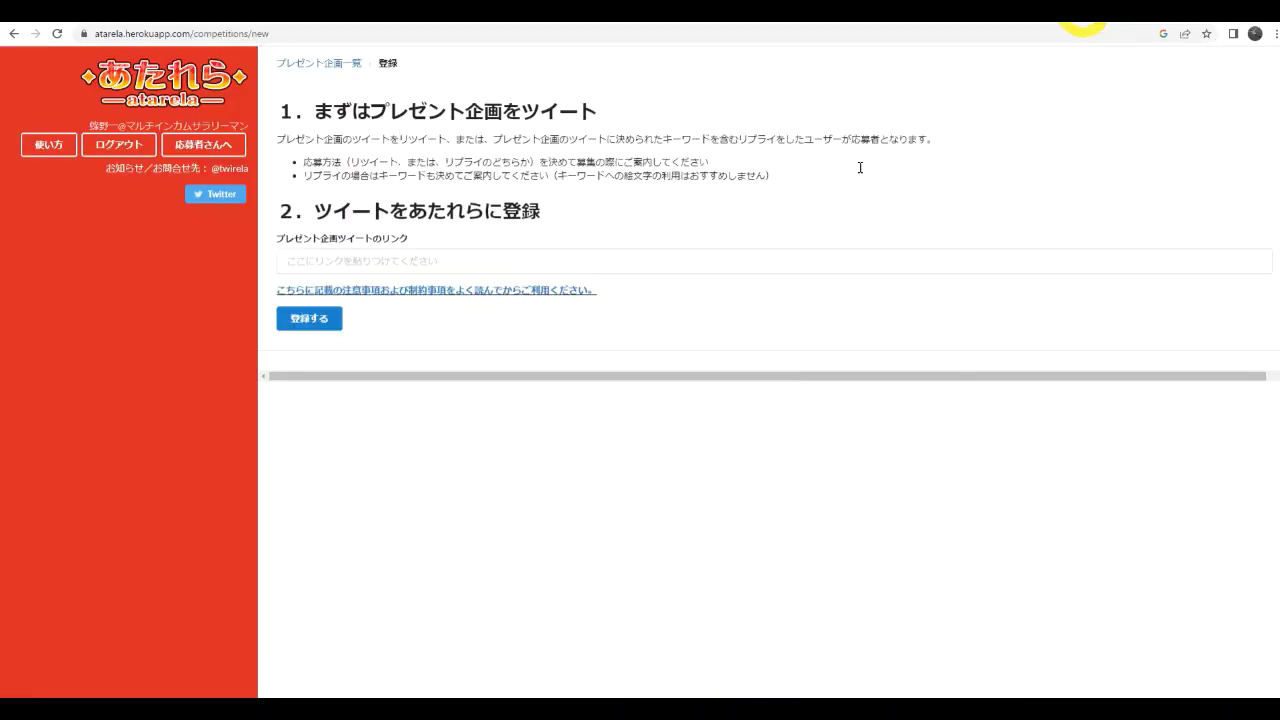
pyautogui.click(380, 261)
pyautogui.hotkey('ctrl', 'v')
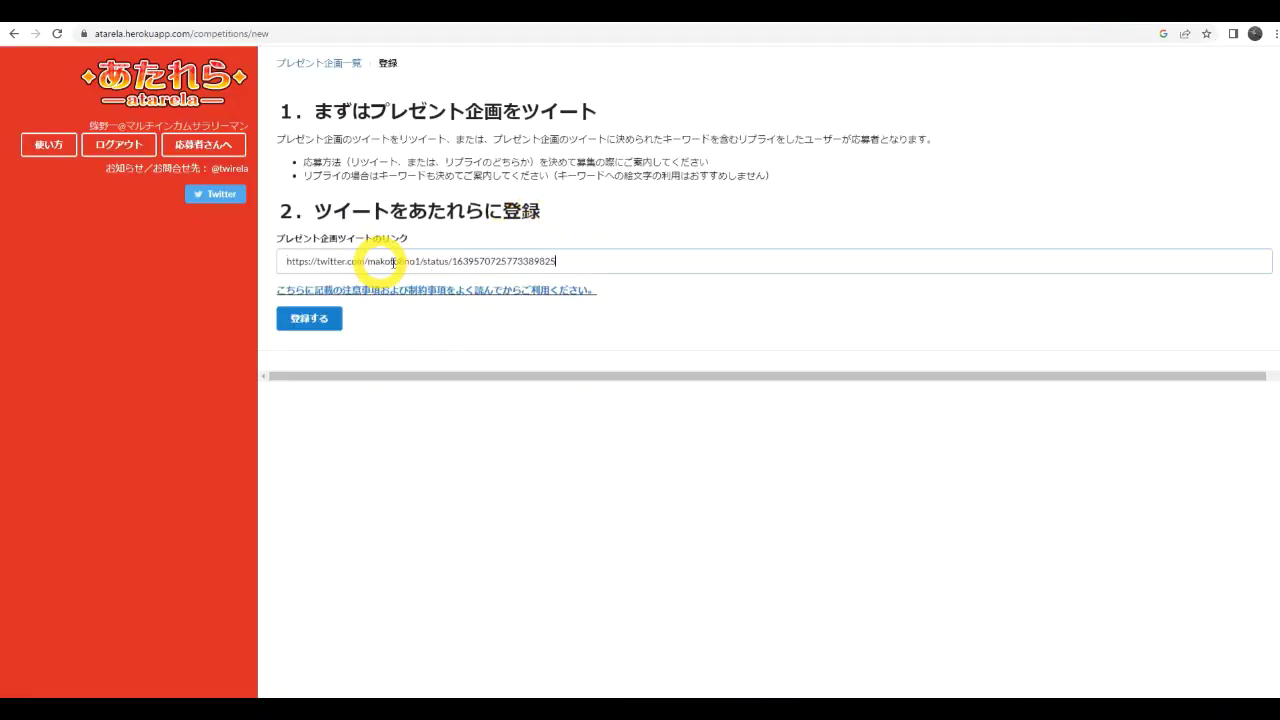
pyautogui.click(314, 320)
pyautogui.click(314, 320)
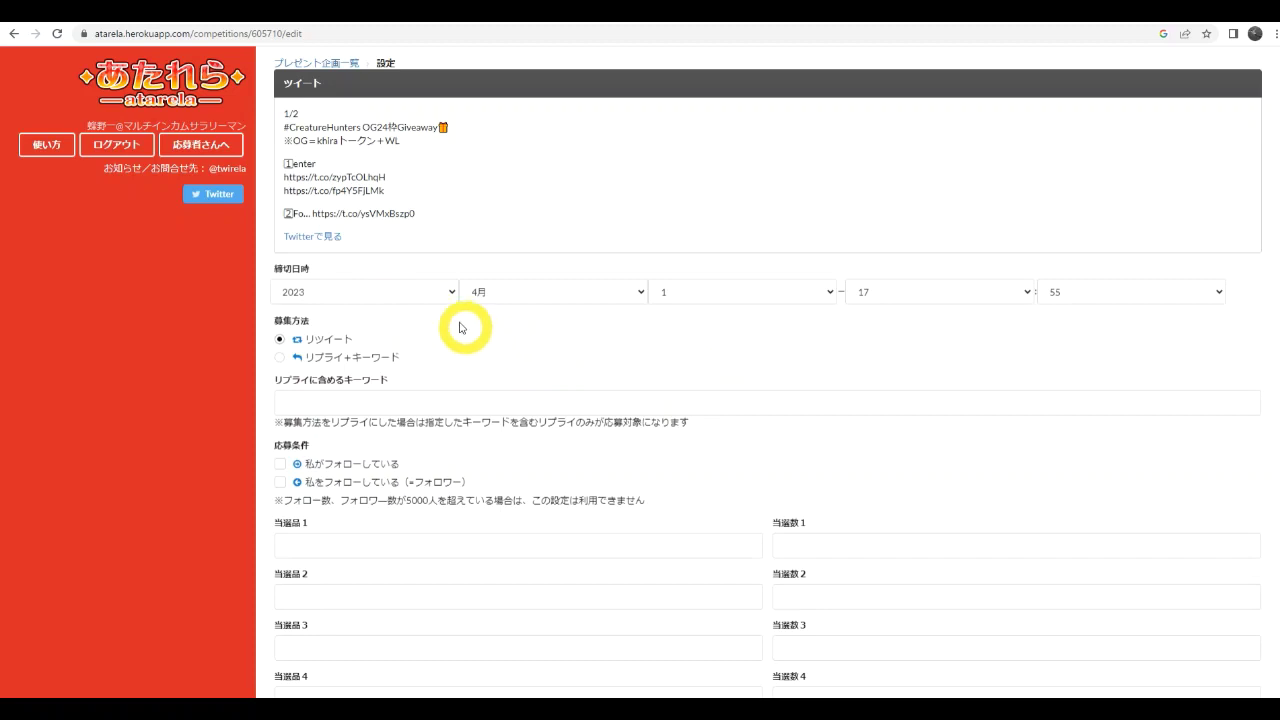
# - Set the month and day of the entry deadline to March 30
pyautogui.click(640, 291)
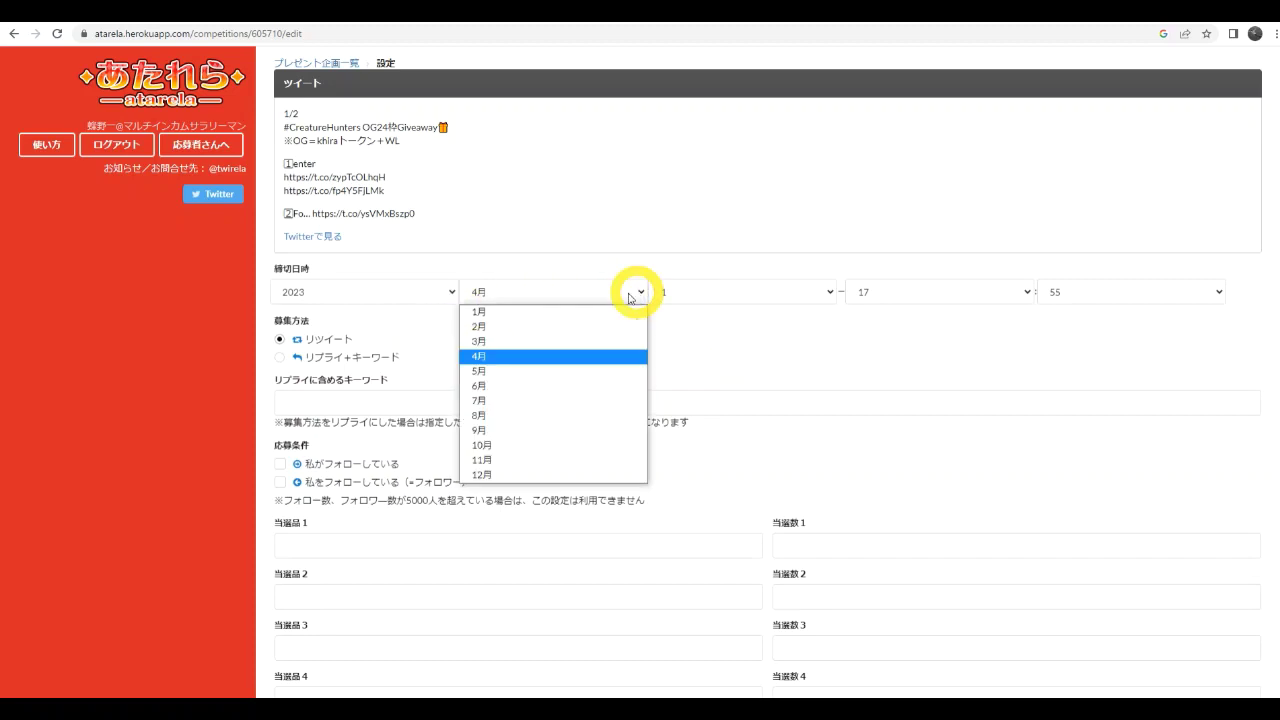
pyautogui.click(561, 328)
pyautogui.click(612, 300)
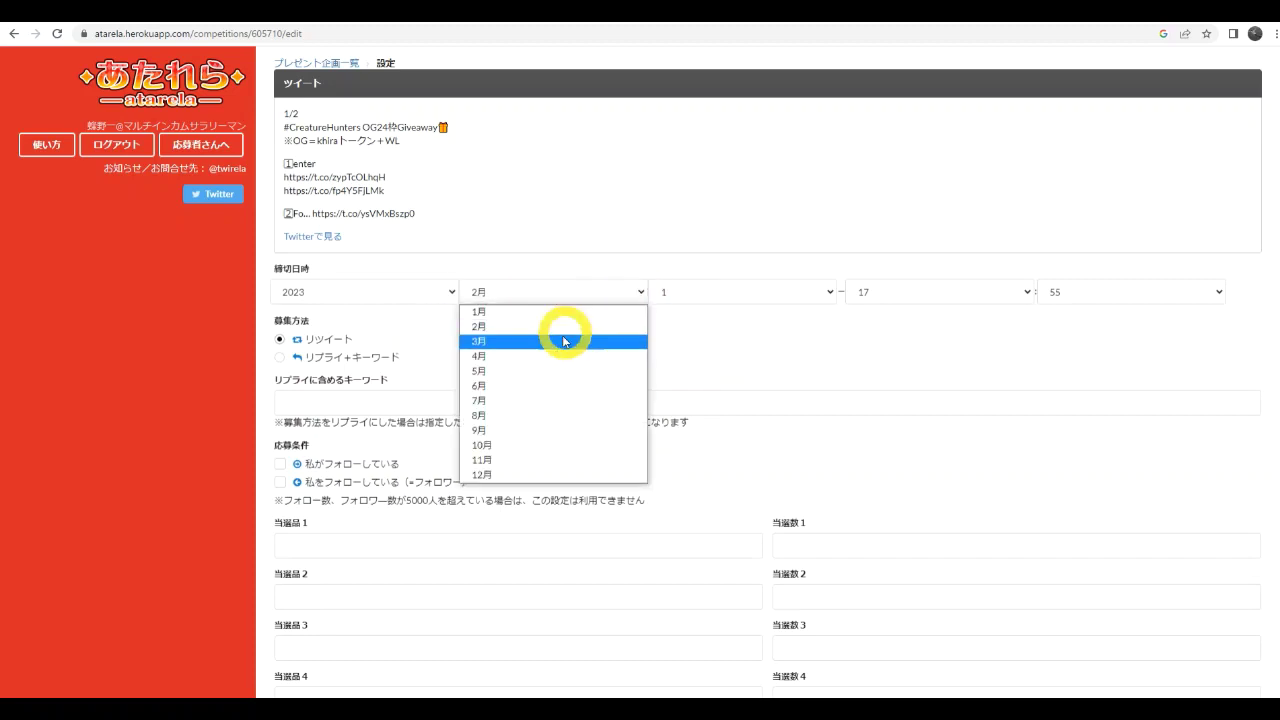
pyautogui.click(560, 334)
pyautogui.click(795, 303)
pyautogui.scroll(-4, 757, 449)
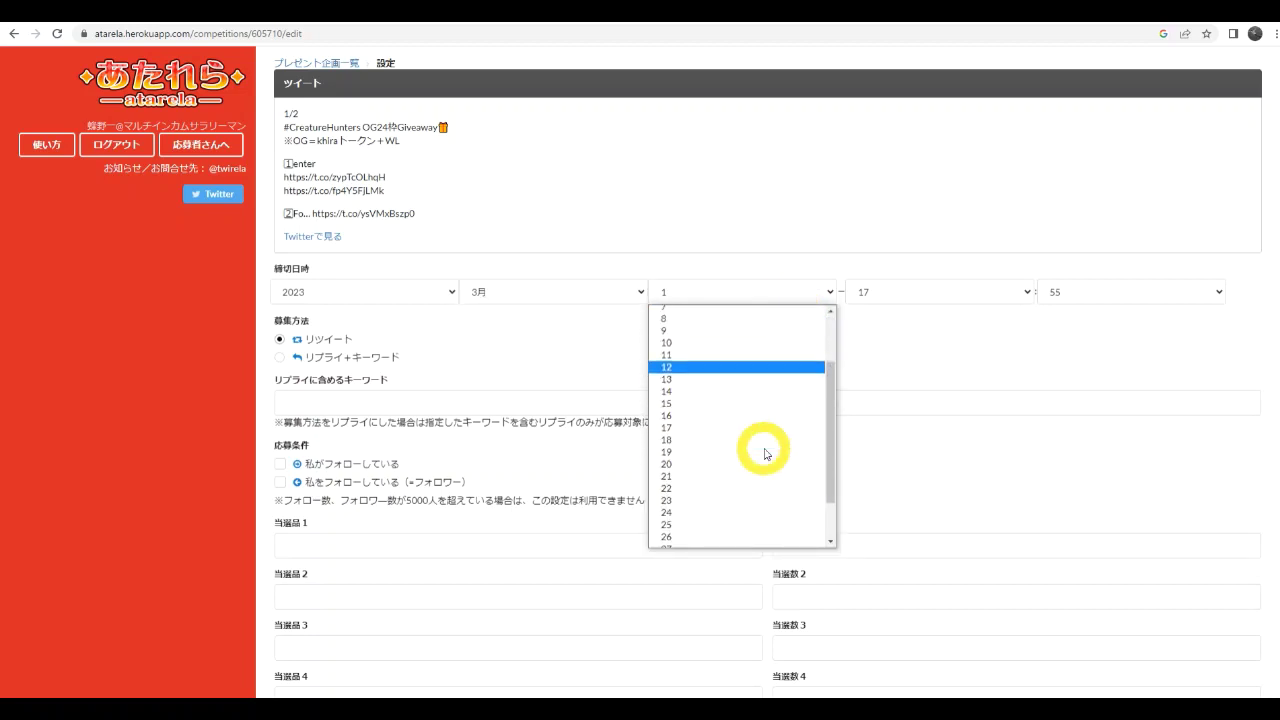
pyautogui.click(749, 529)
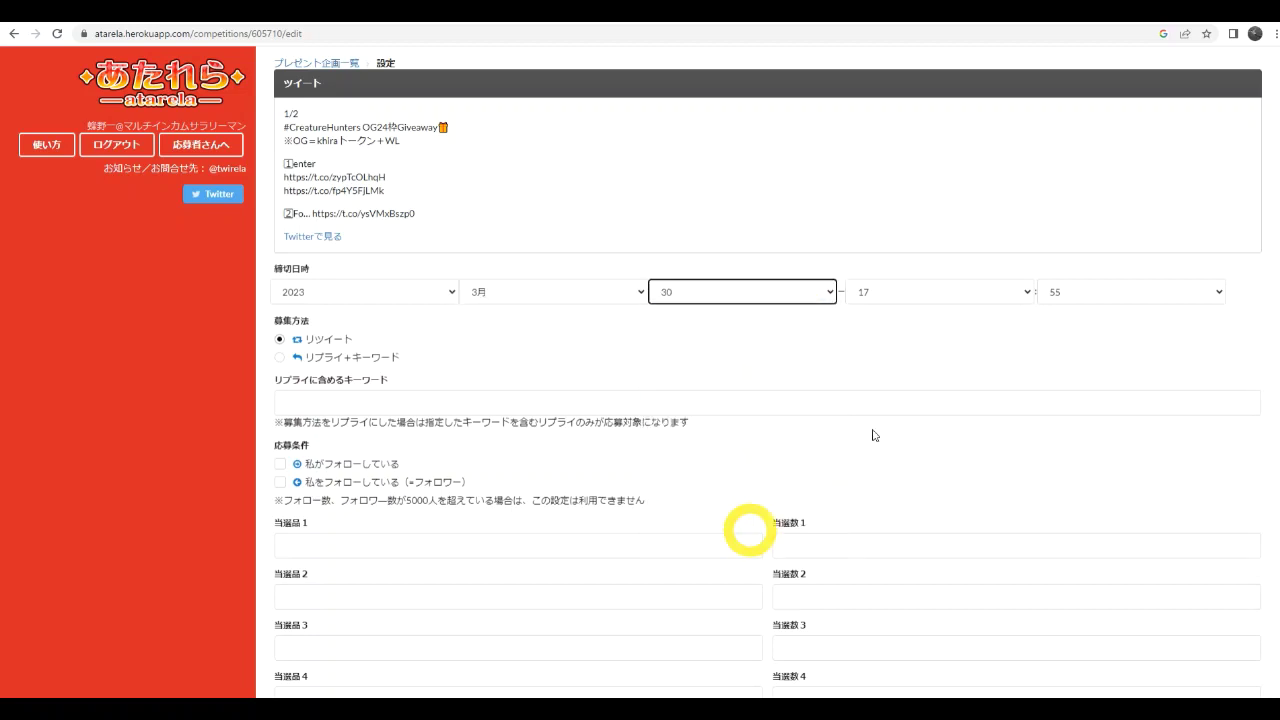
# - Set the time of the entry deadline to 23:59
pyautogui.click(1006, 297)
pyautogui.scroll(-1, 920, 448)
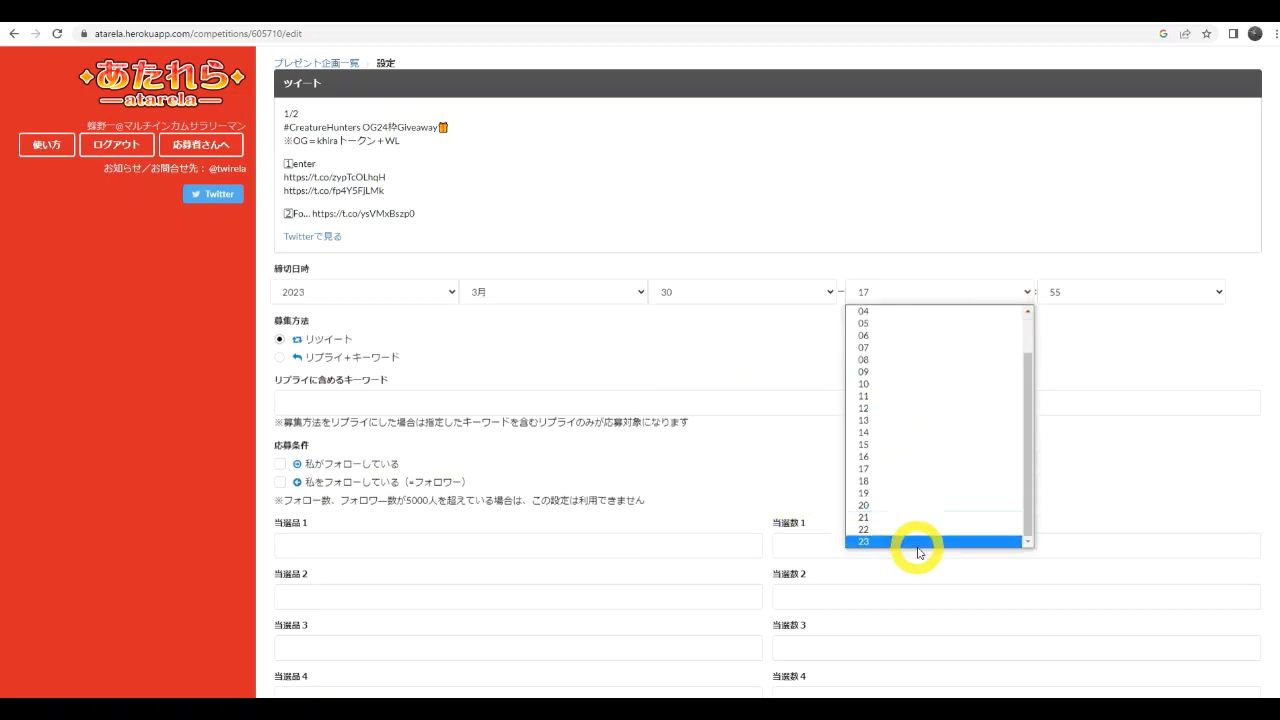
pyautogui.click(915, 541)
pyautogui.click(1118, 293)
pyautogui.scroll(-1, 1108, 400)
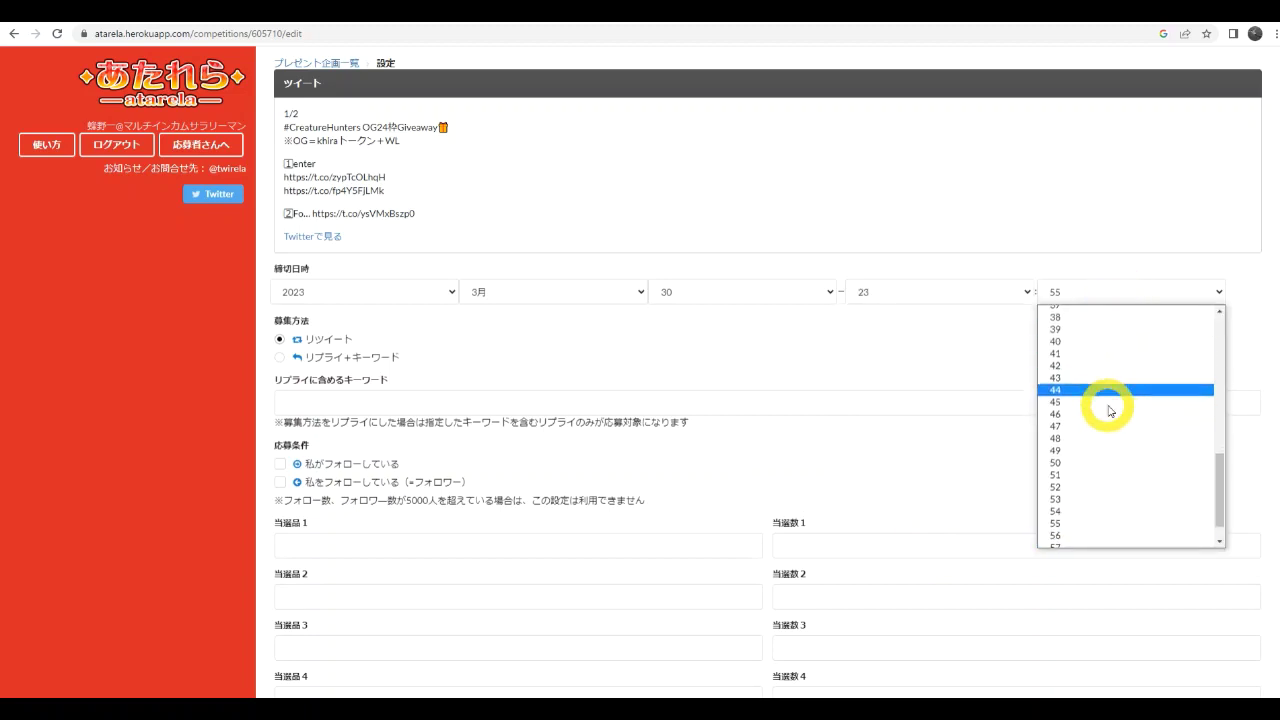
pyautogui.click(1091, 541)
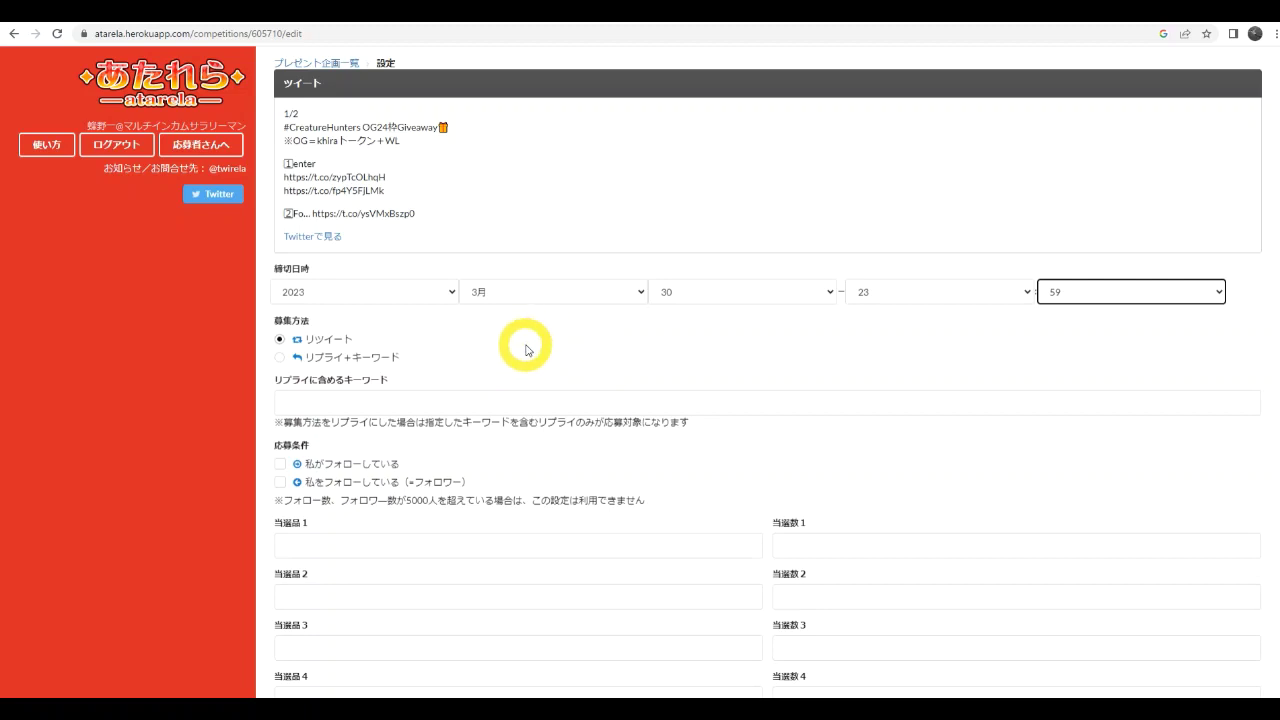
# - Set the entry method to reply plus keyword (リプライ+キーワード) and require that entrants follow the organizer (私をフォローしている)
pyautogui.click(281, 358)
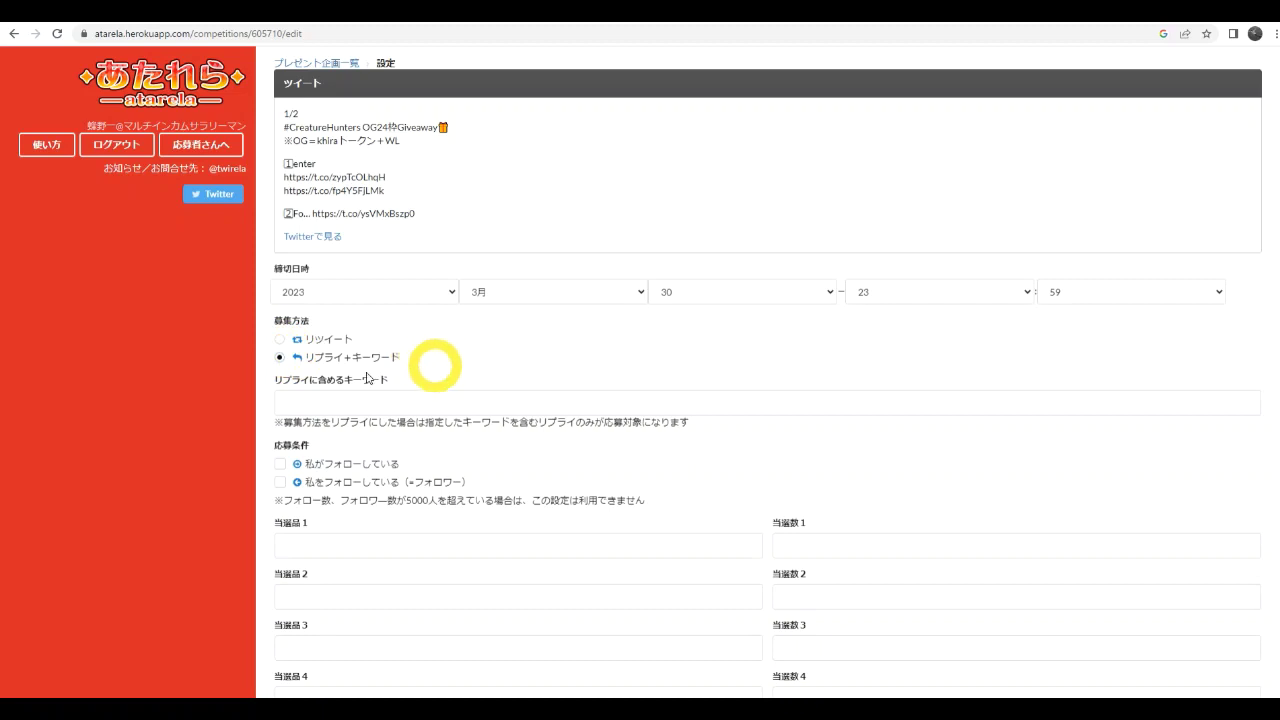
pyautogui.scroll(-1, 537, 397)
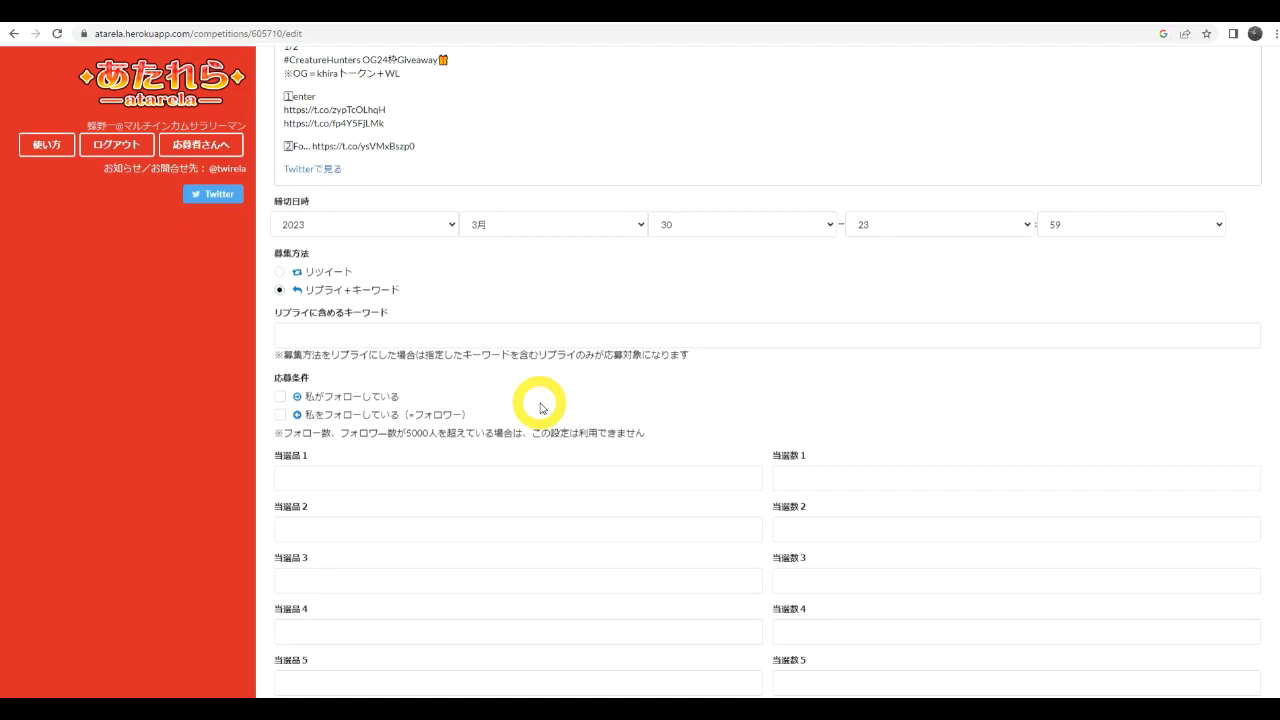
pyautogui.click(280, 415)
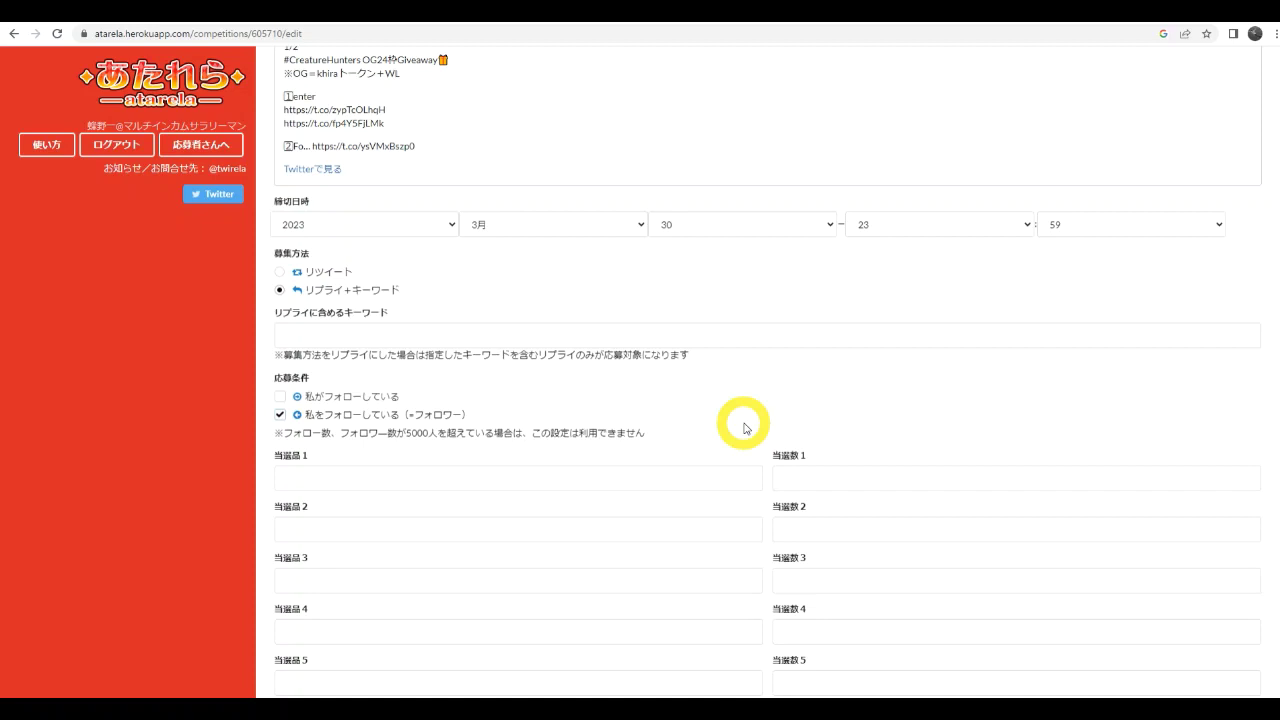
# - Enter OG枠 as prize 1 with 20 winners and save the campaign settings
pyautogui.scroll(-2, 743, 428)
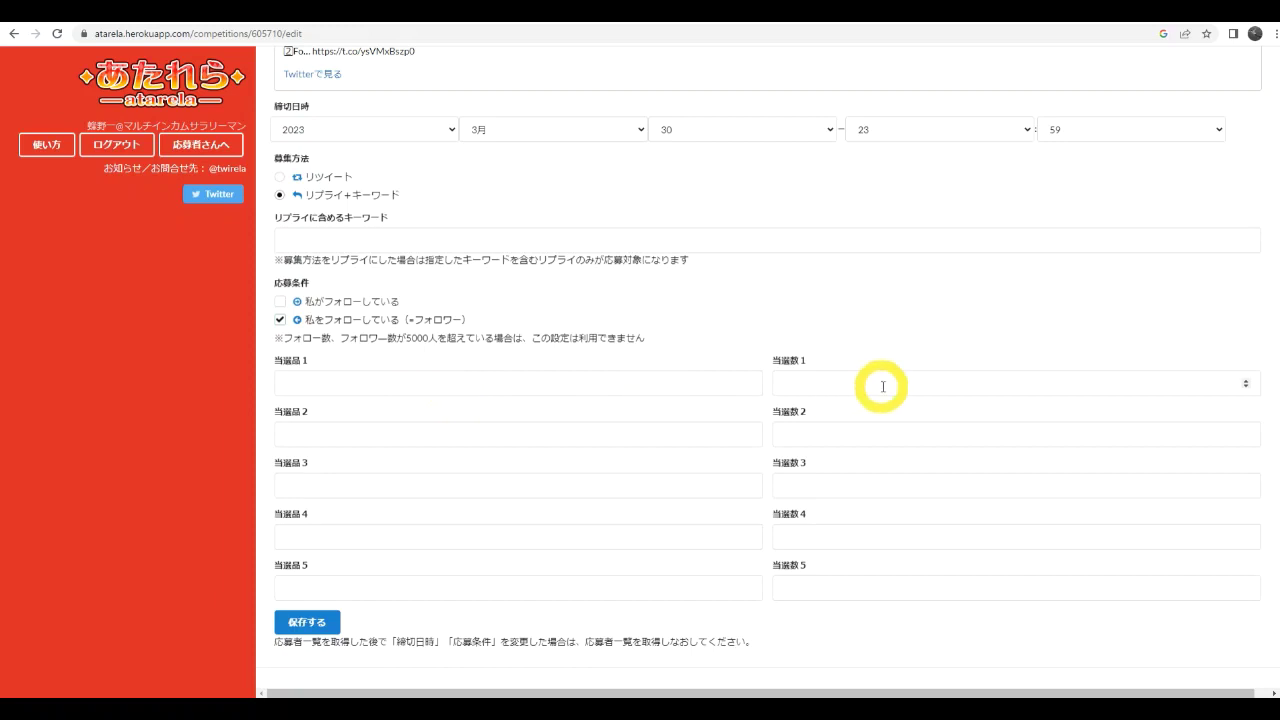
pyautogui.click(371, 388)
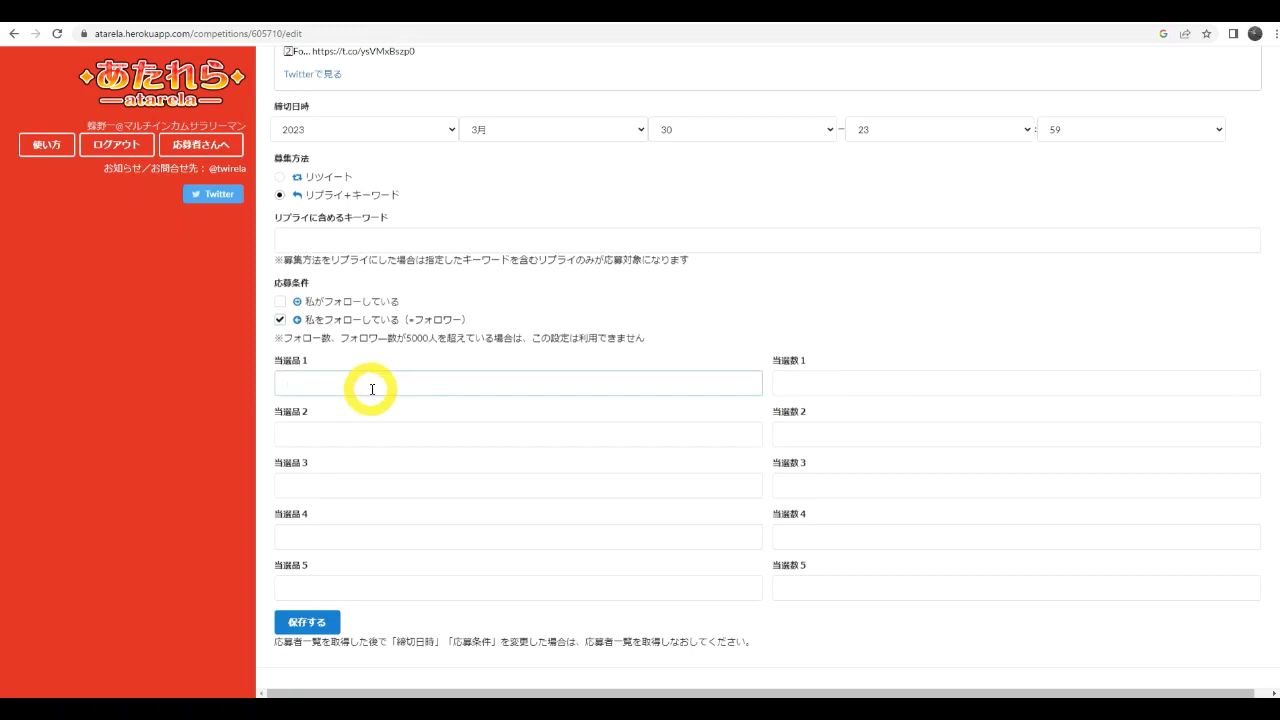
pyautogui.write('おg')
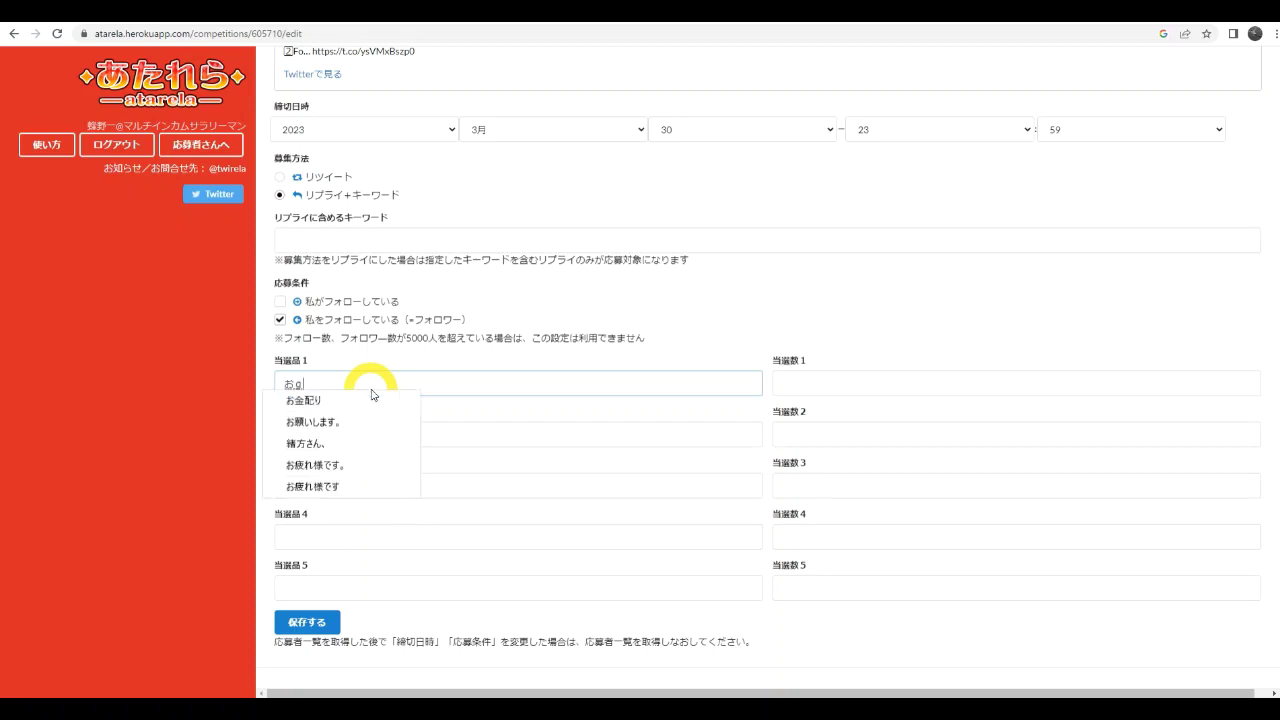
pyautogui.press('F10')
pyautogui.press('F10')
pyautogui.write('ha')
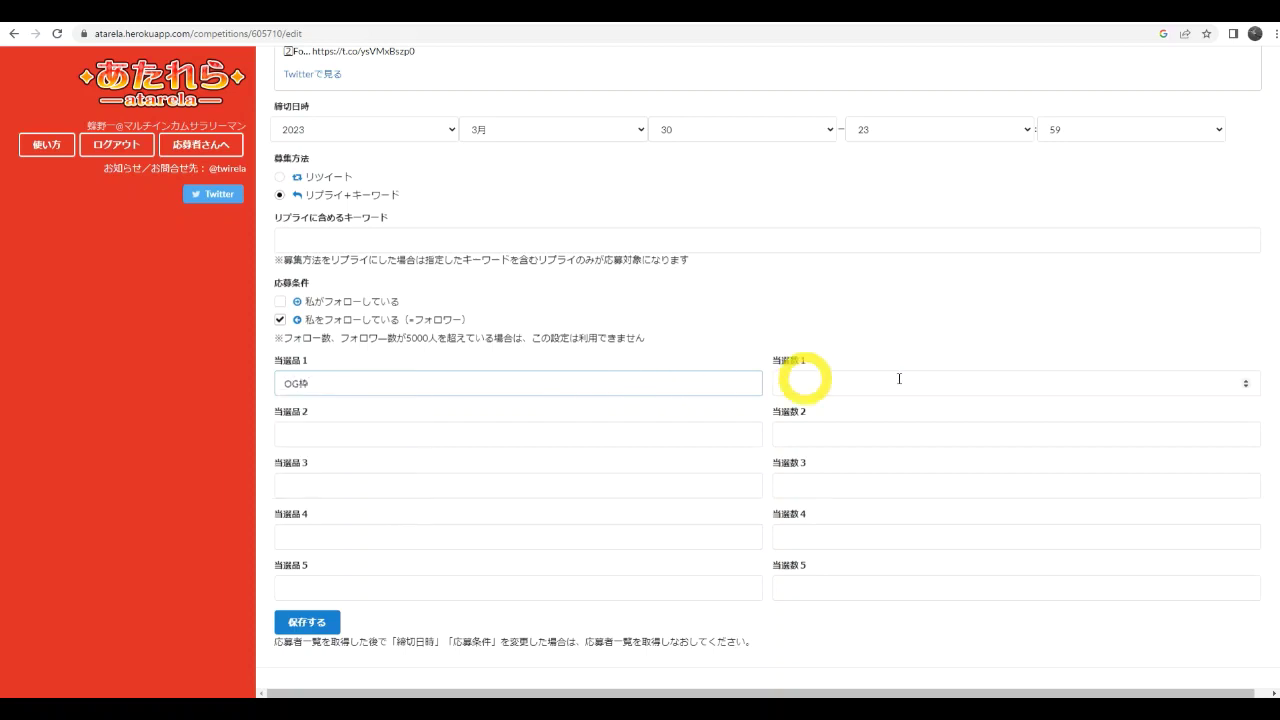
pyautogui.click(1022, 385)
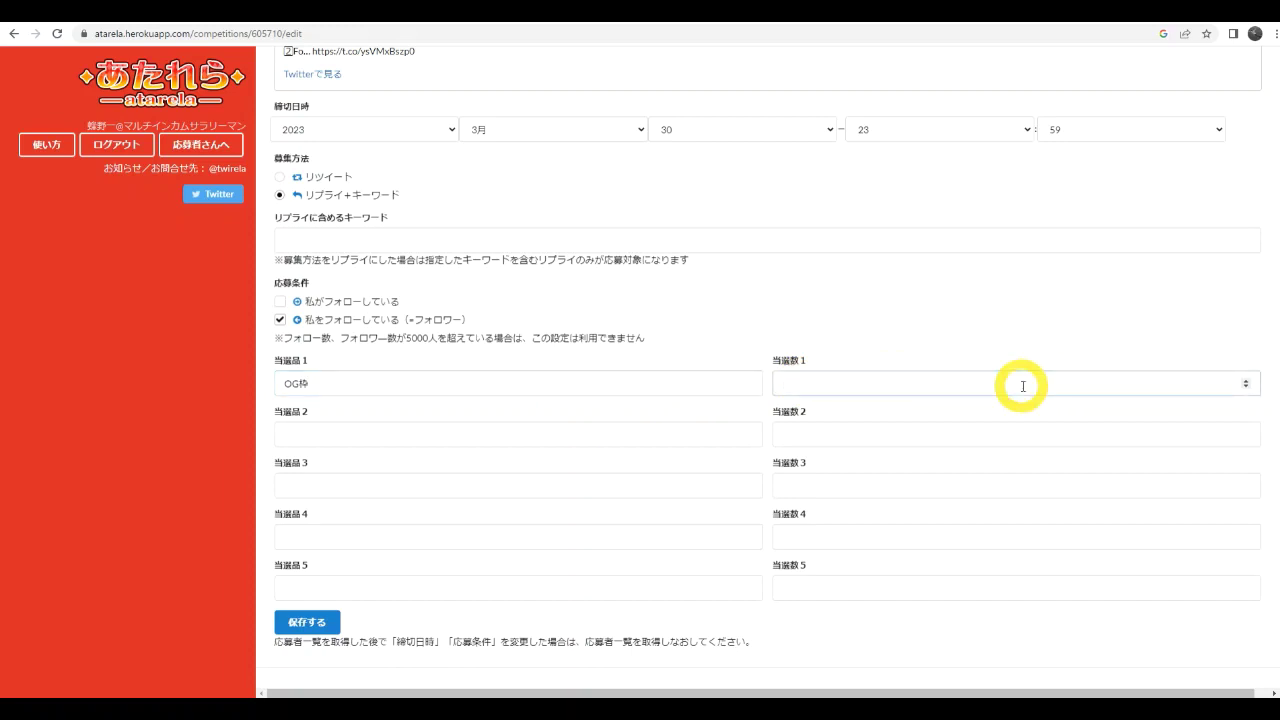
pyautogui.click(823, 265)
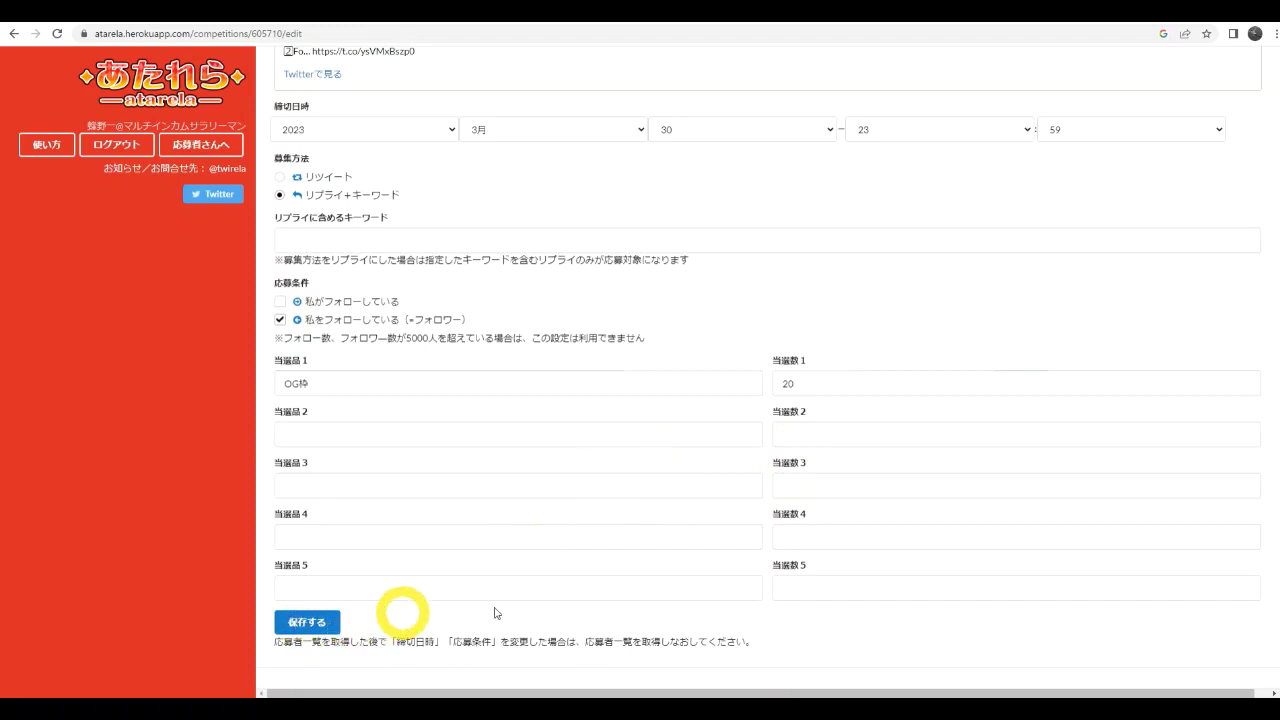
pyautogui.click(312, 624)
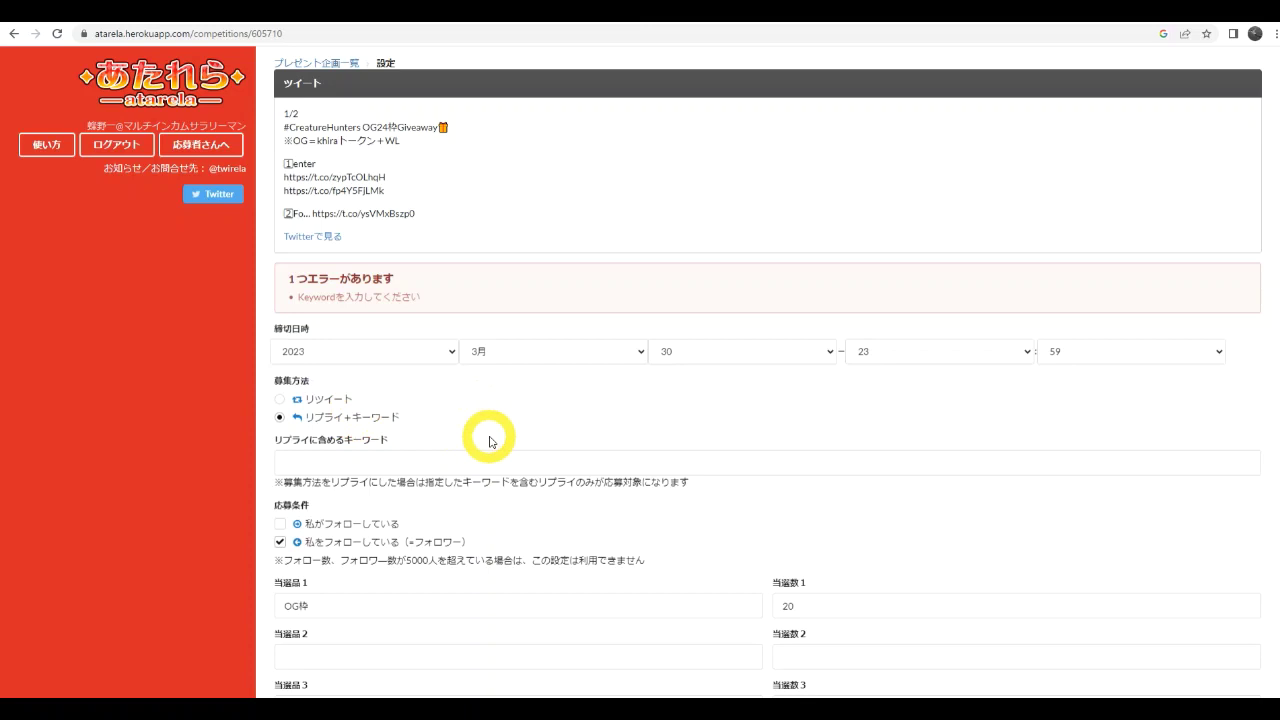
# - Enter @ as the keyword replies must contain and save the campaign settings
pyautogui.click(322, 468)
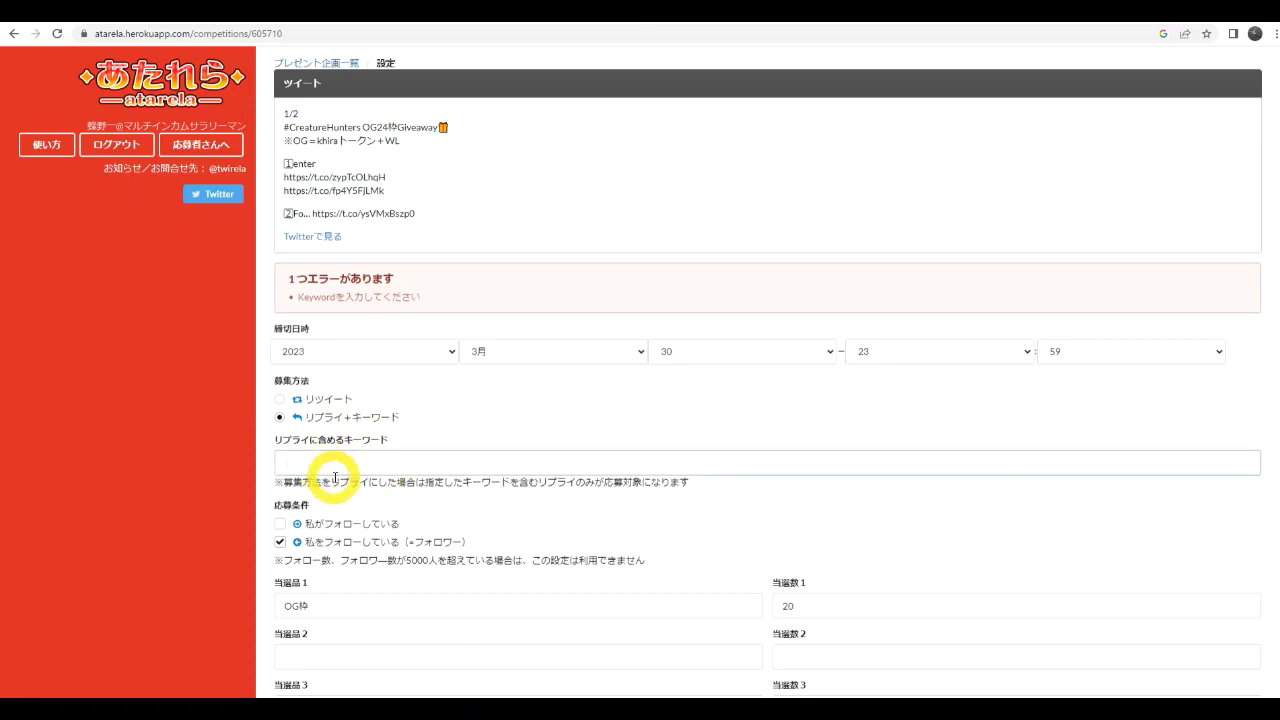
pyautogui.write('@')
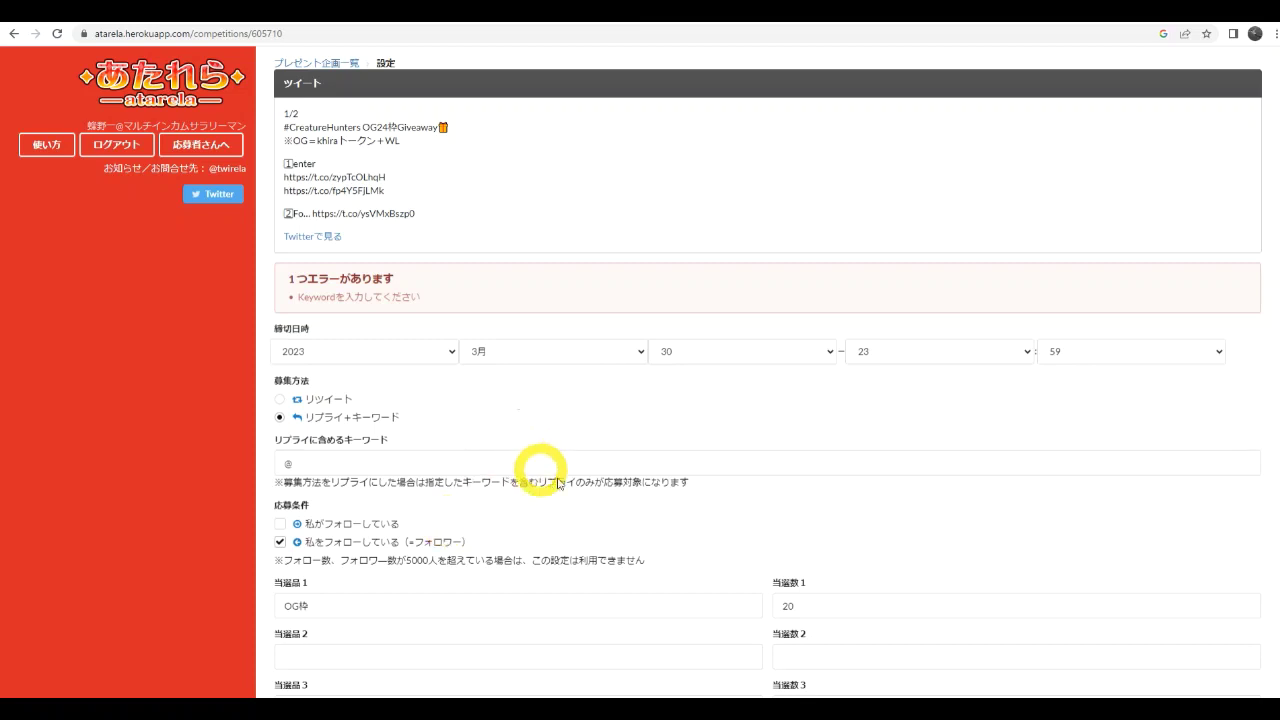
pyautogui.scroll(-3, 620, 560)
pyautogui.click(307, 622)
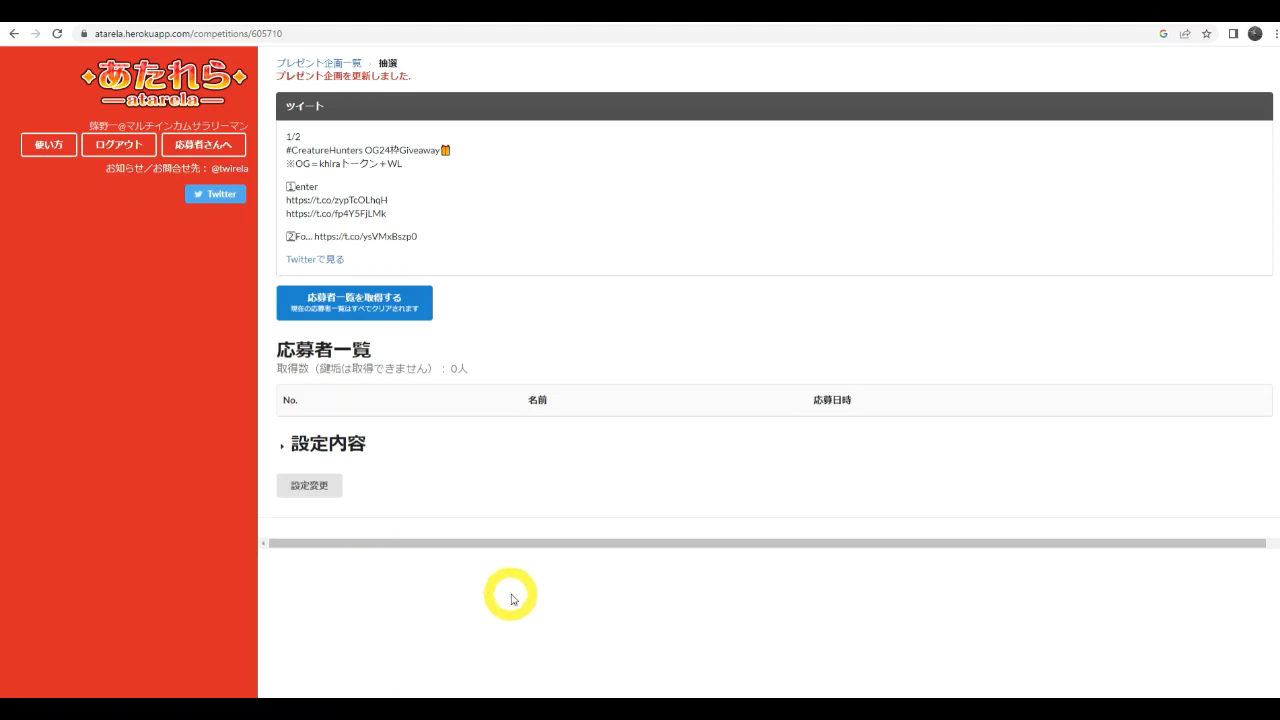
# - Fetch the applicant list for the giveaway tweet
pyautogui.click(356, 306)
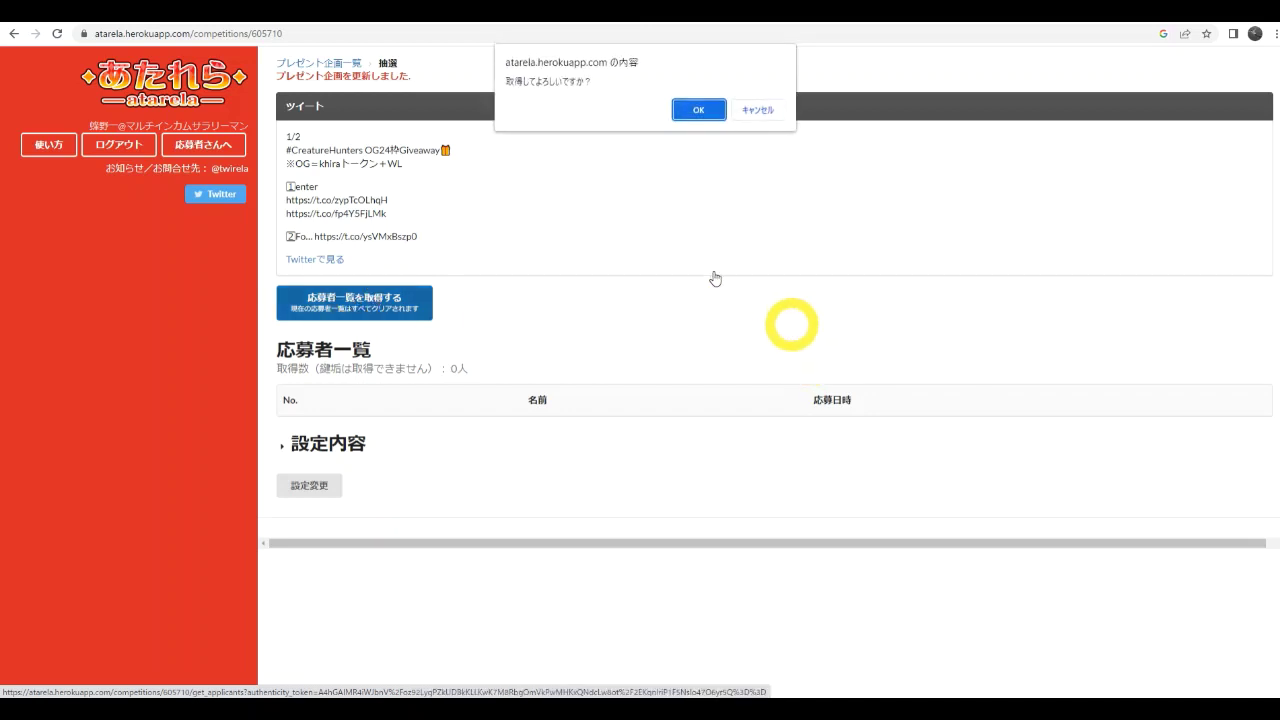
pyautogui.click(695, 113)
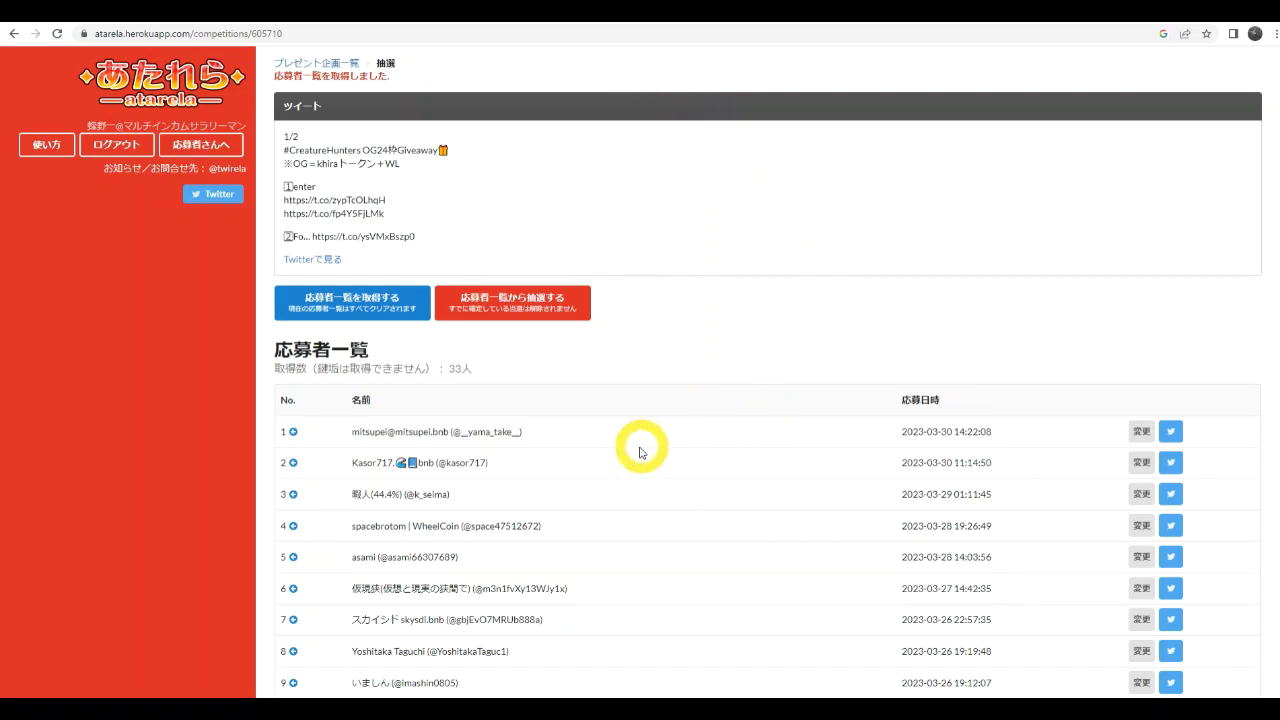
# - Check both pages of the applicant list and draw the winners from it
pyautogui.scroll(-2, 617, 455)
pyautogui.scroll(-6, 619, 460)
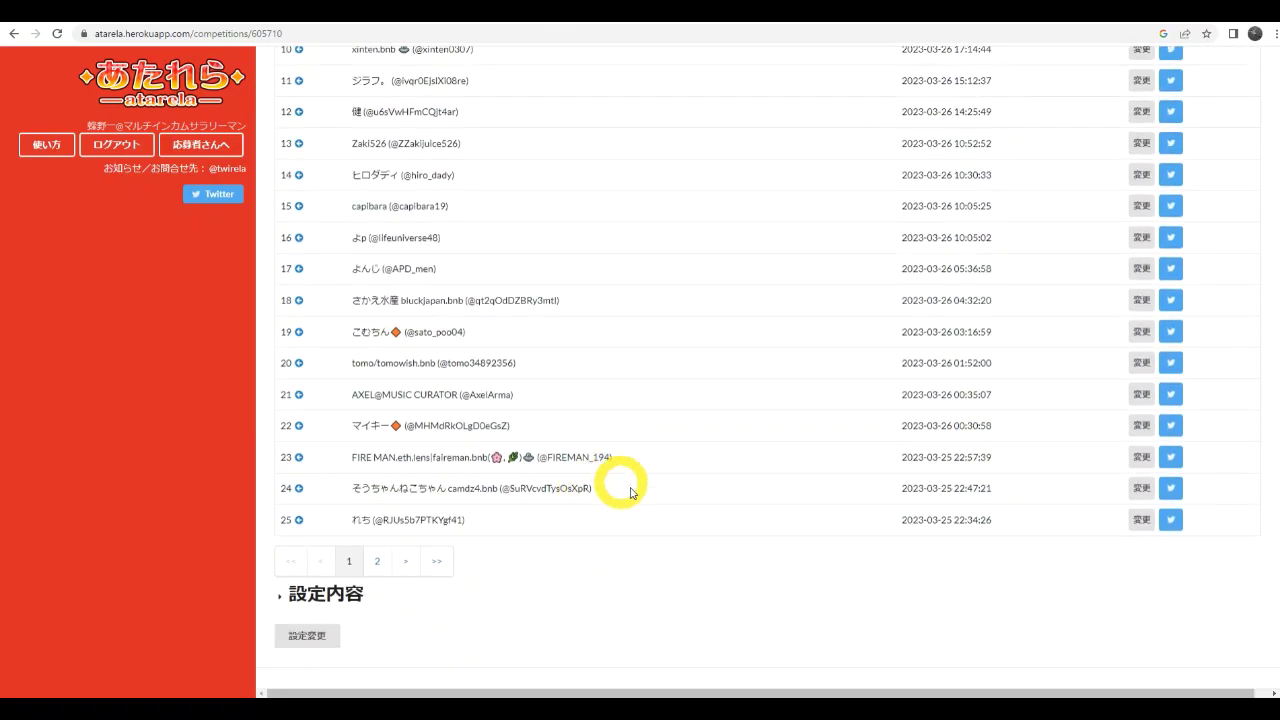
pyautogui.click(377, 563)
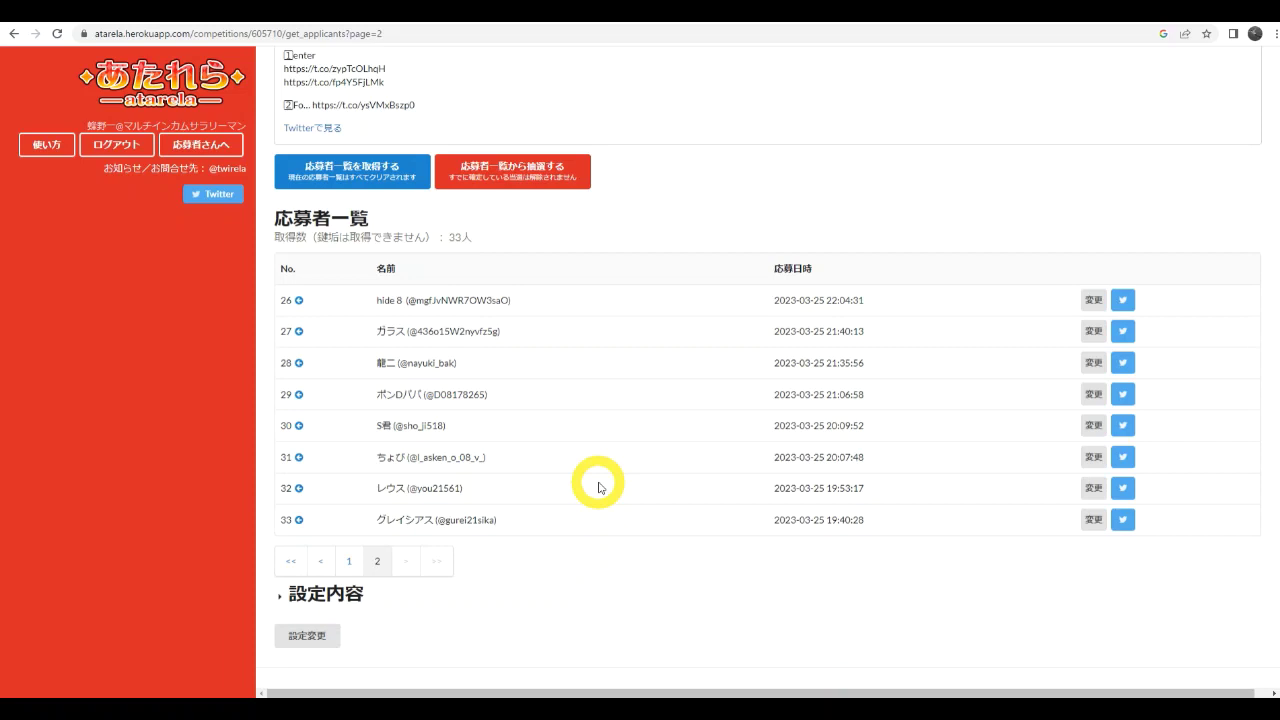
pyautogui.click(351, 564)
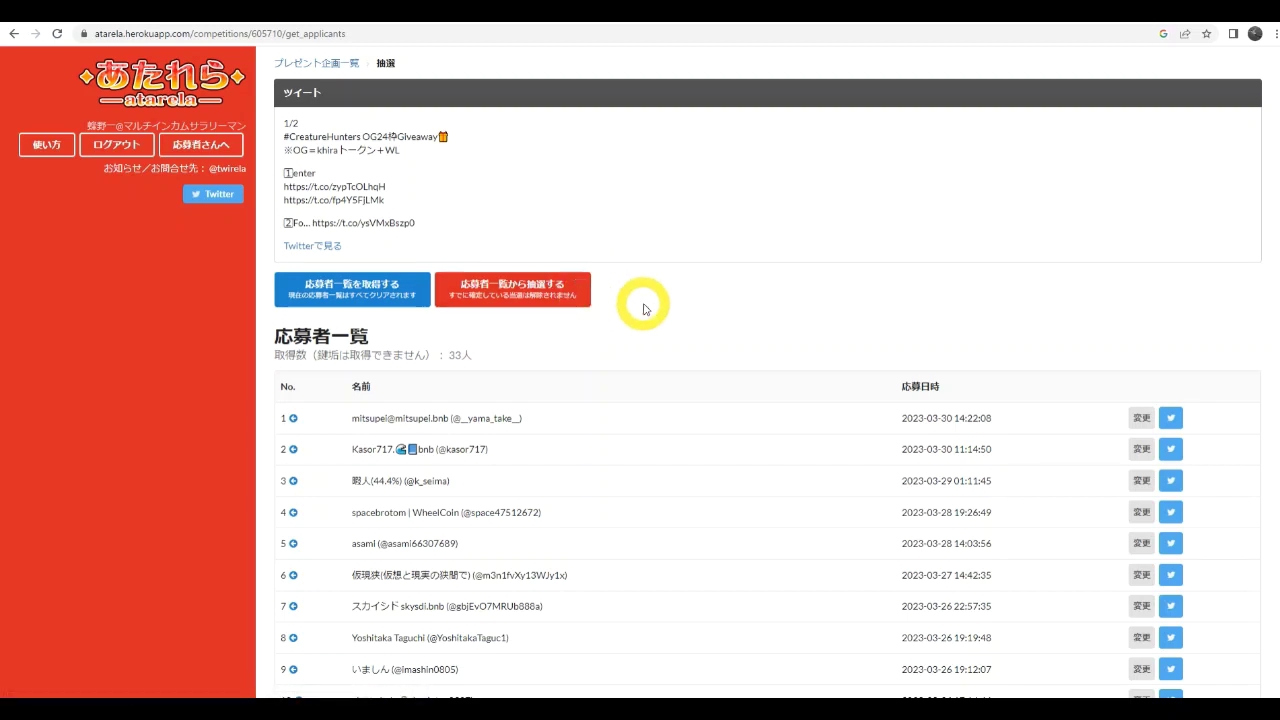
pyautogui.click(511, 296)
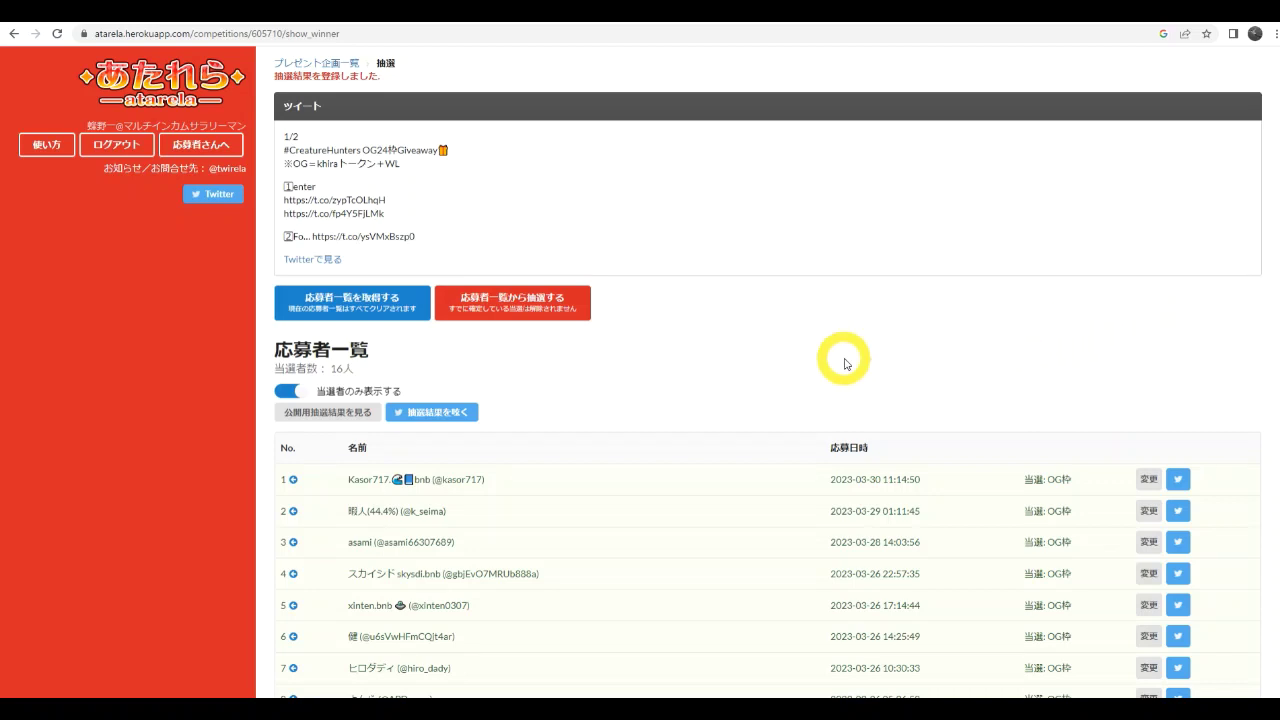
# - Review the list of drawn winners from the first to the last entry, including their application times and OG枠 prize
pyautogui.scroll(-5, 843, 363)
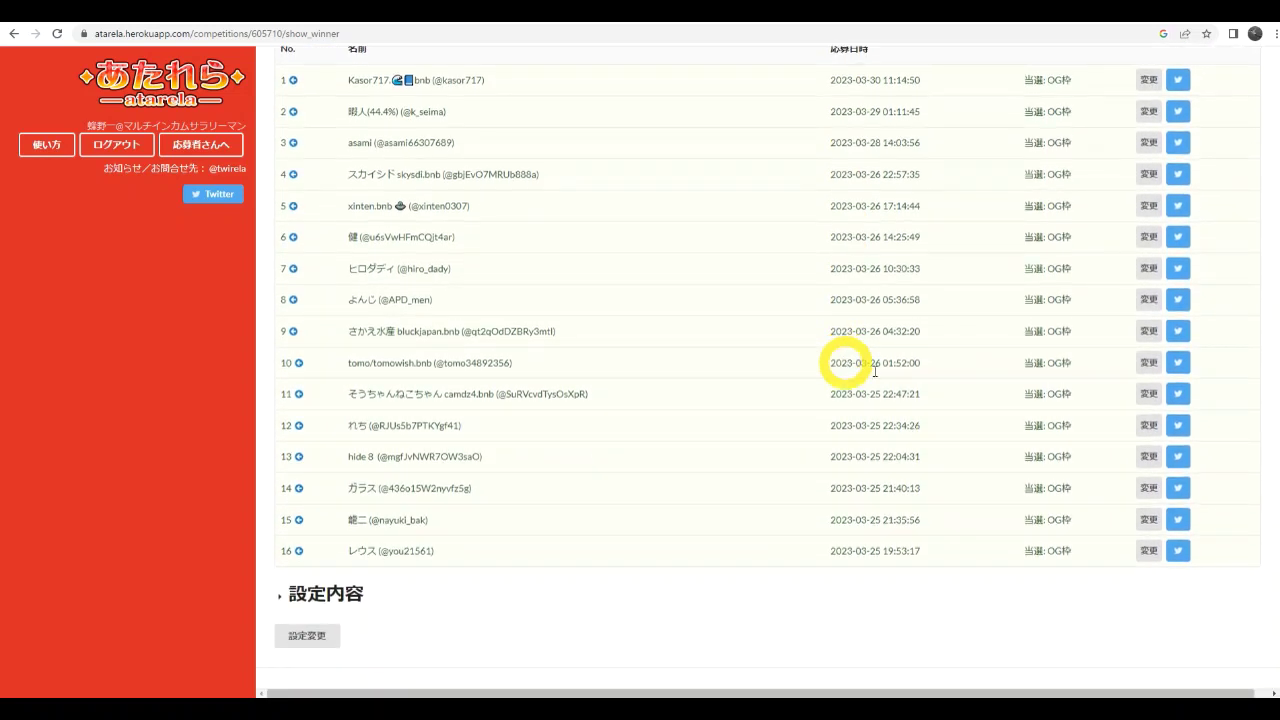
pyautogui.scroll(1, 880, 392)
pyautogui.scroll(4, 881, 392)
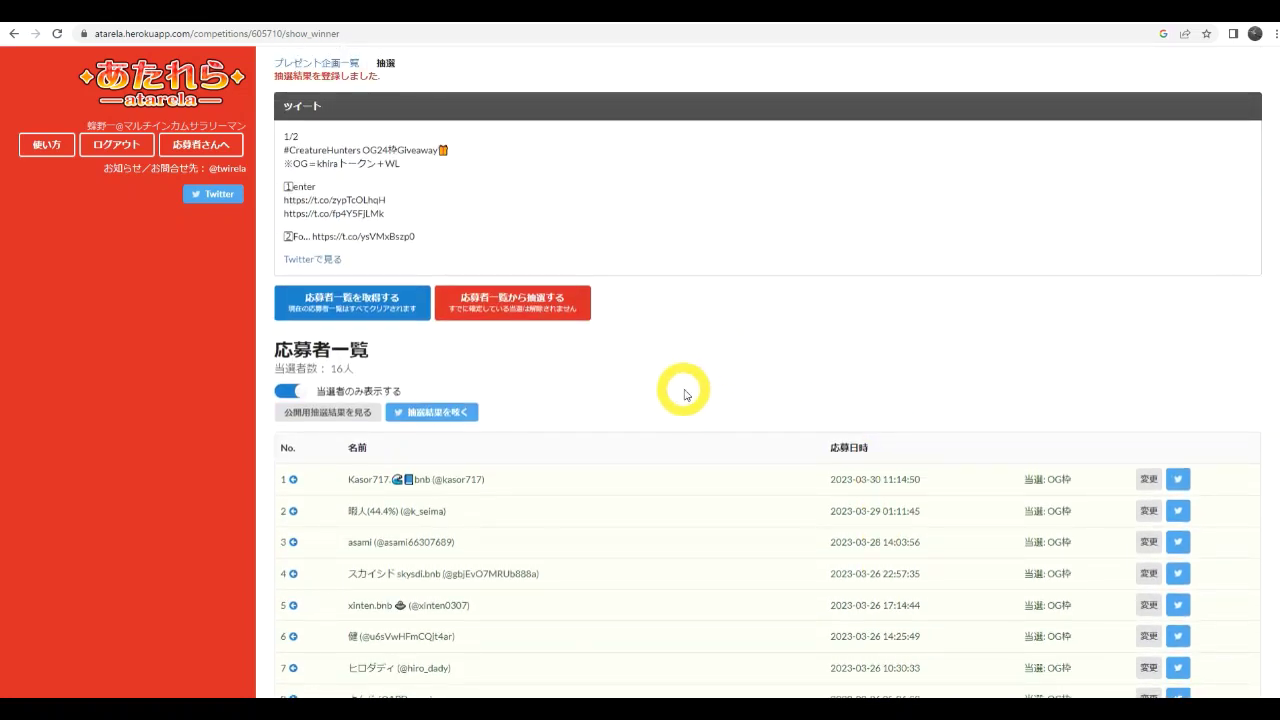
pyautogui.scroll(-4, 686, 395)
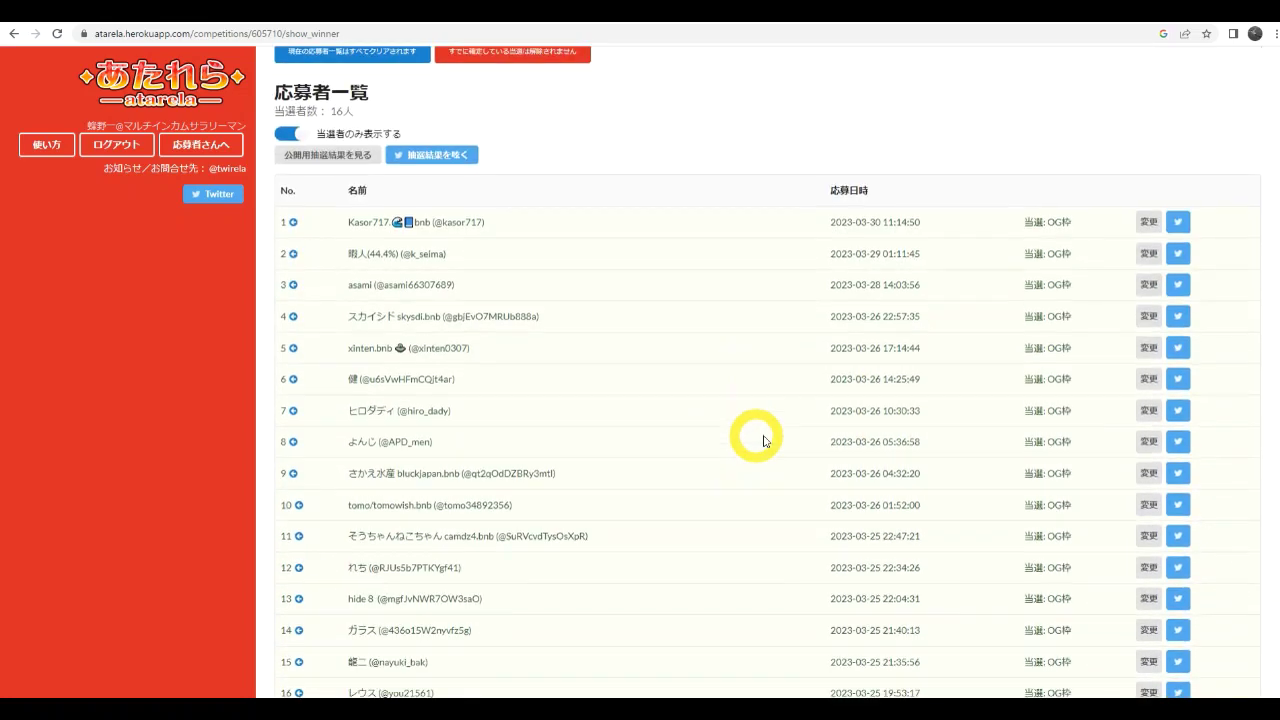
pyautogui.scroll(1, 928, 305)
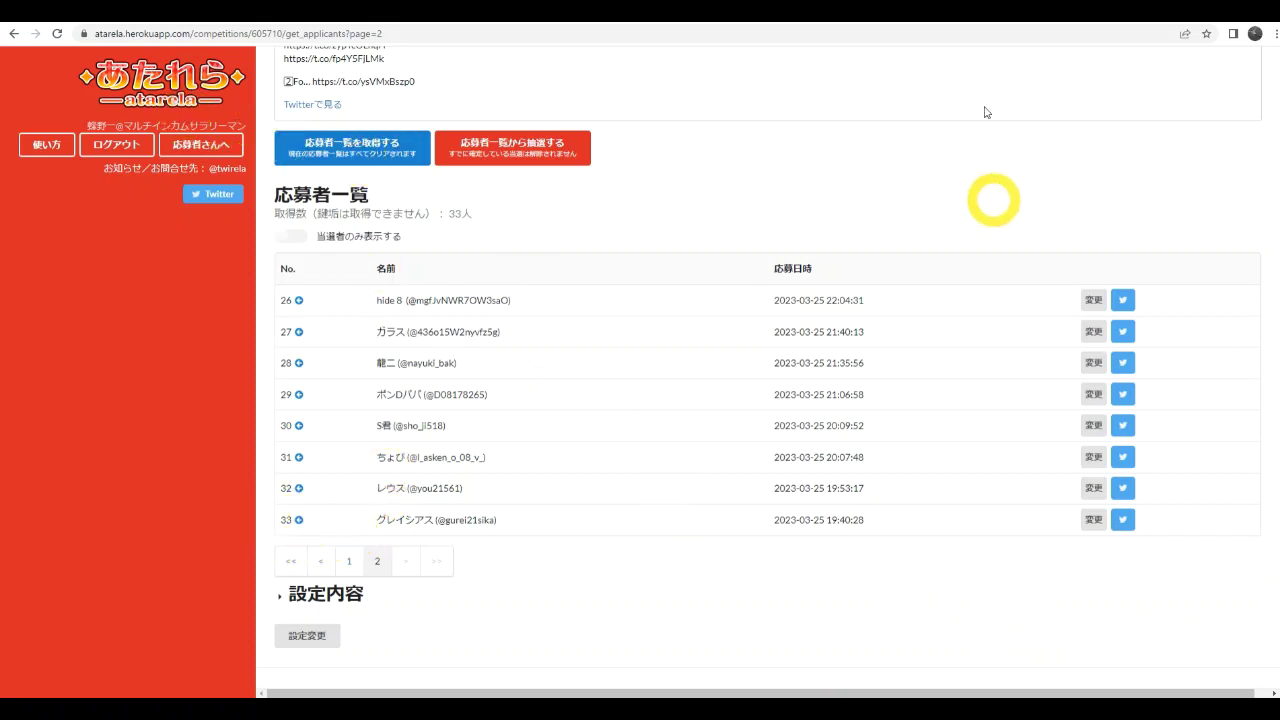
# - Switch to Twitter and open the detail page of the #CreatureHunters OG24枠 Giveaway tweet
pyautogui.click(930, 18)
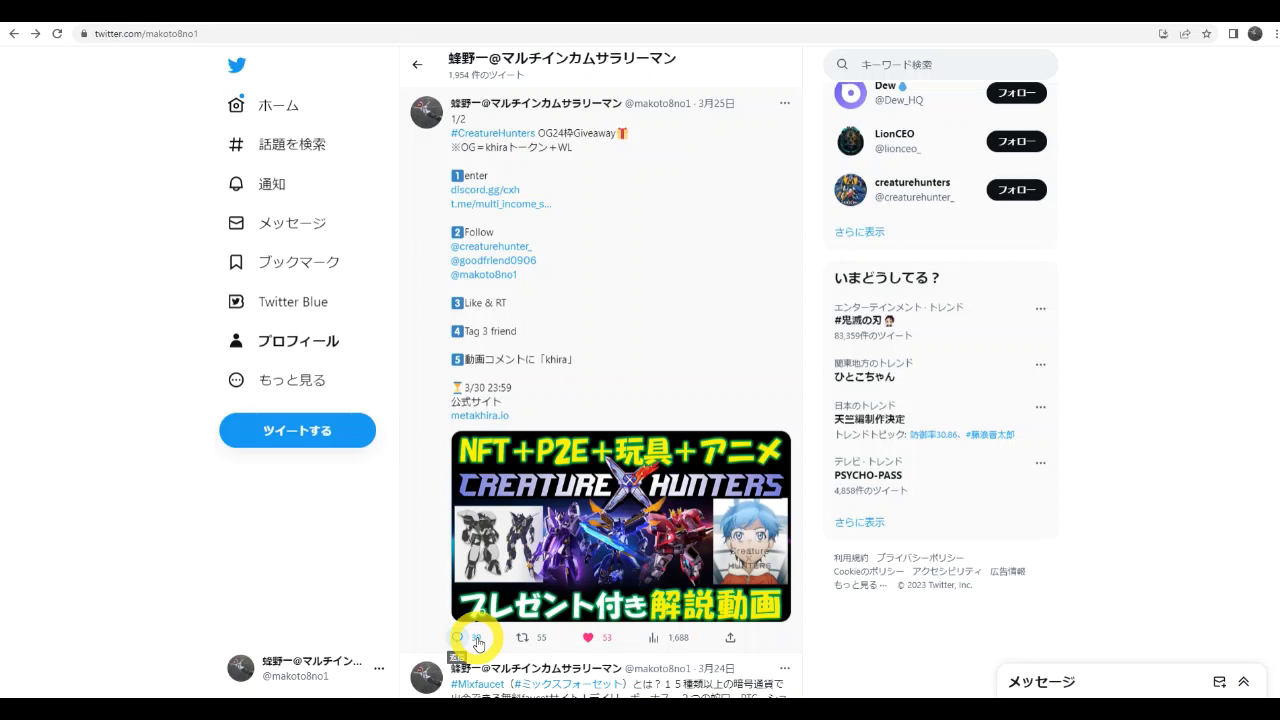
pyautogui.click(478, 645)
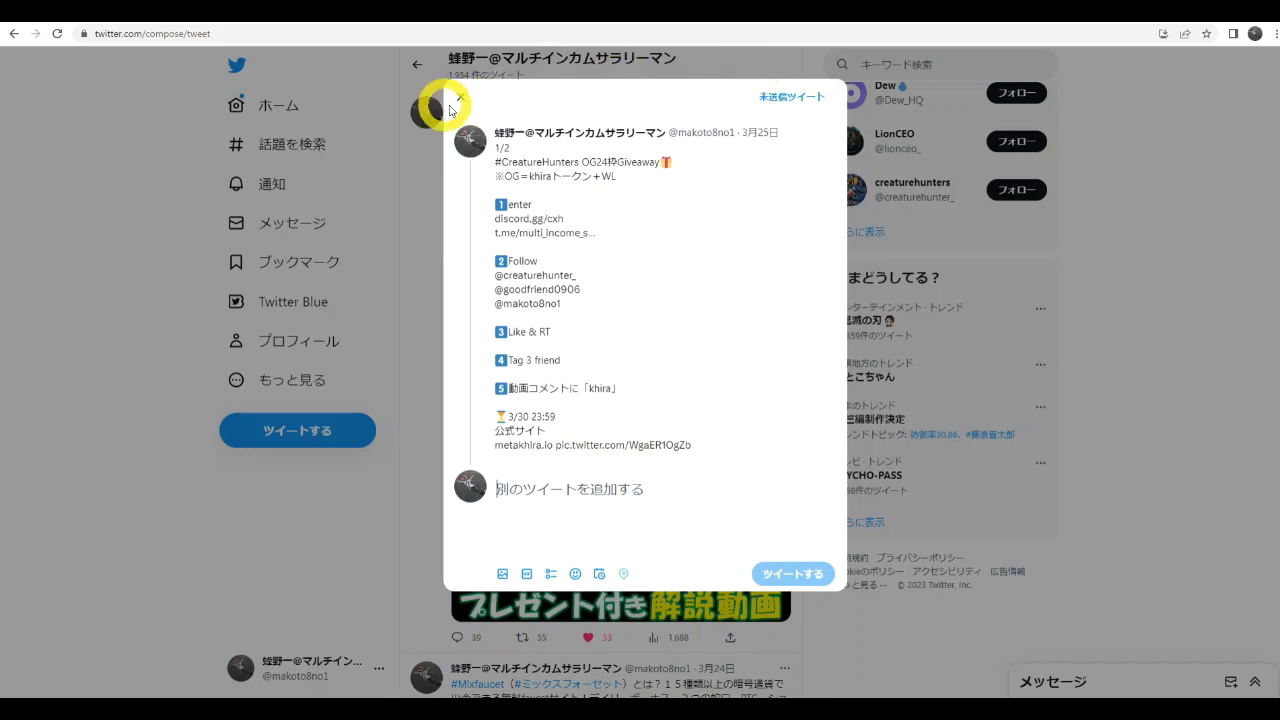
pyautogui.click(458, 100)
pyautogui.click(718, 299)
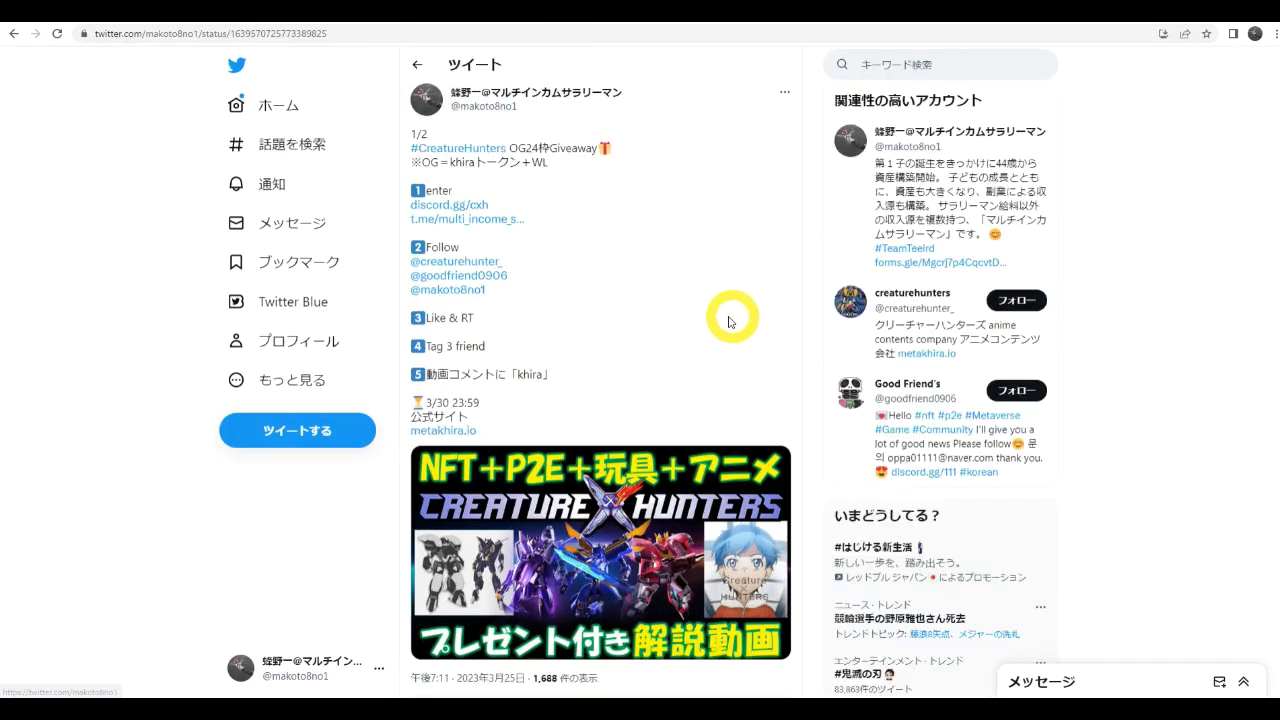
# - Examine the replies under the giveaway tweet to compare the participants and their tagged friends with the applicant list
pyautogui.scroll(-15, 728, 321)
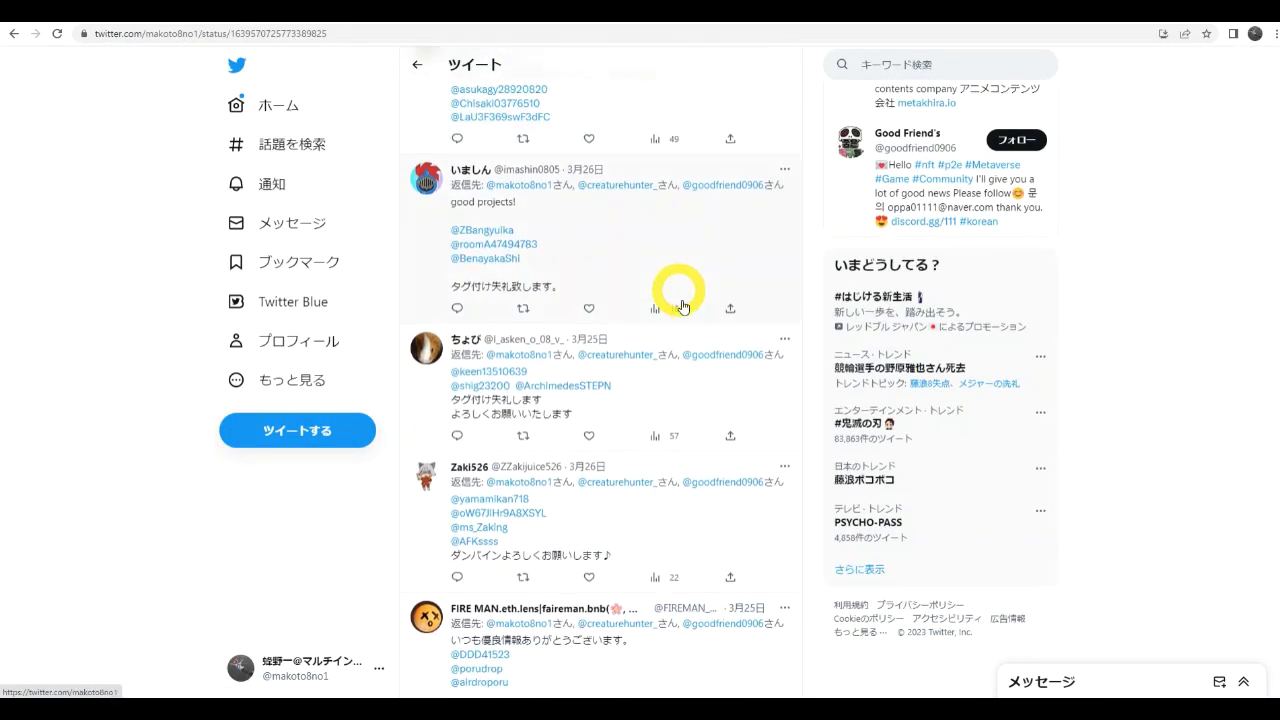
pyautogui.scroll(-15, 683, 307)
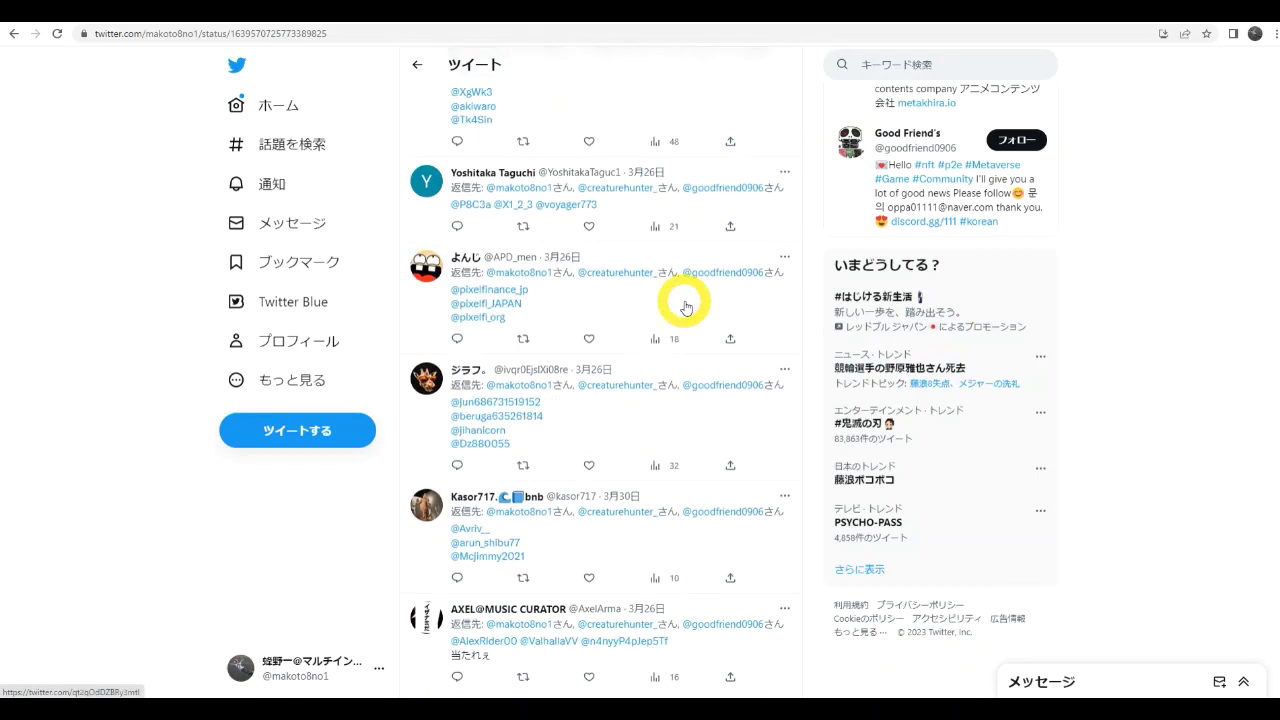
pyautogui.scroll(10, 686, 307)
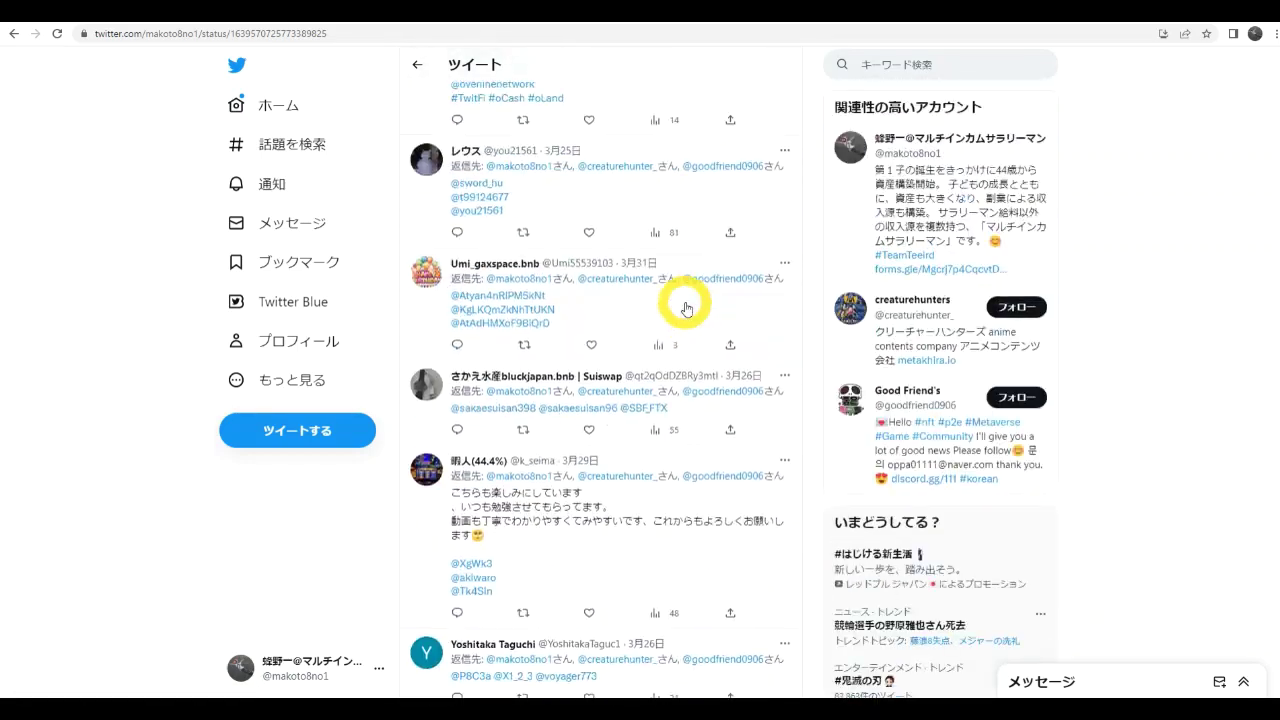
pyautogui.scroll(8, 686, 308)
pyautogui.scroll(-5, 686, 308)
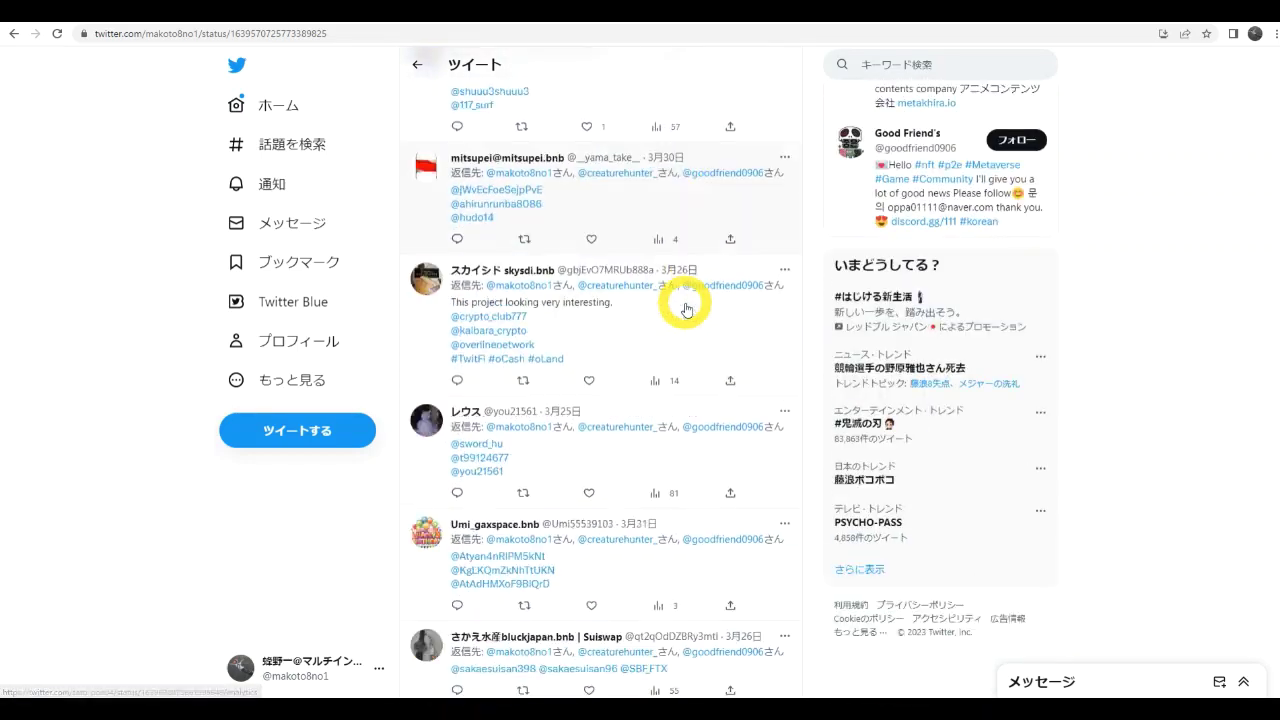
pyautogui.scroll(10, 686, 309)
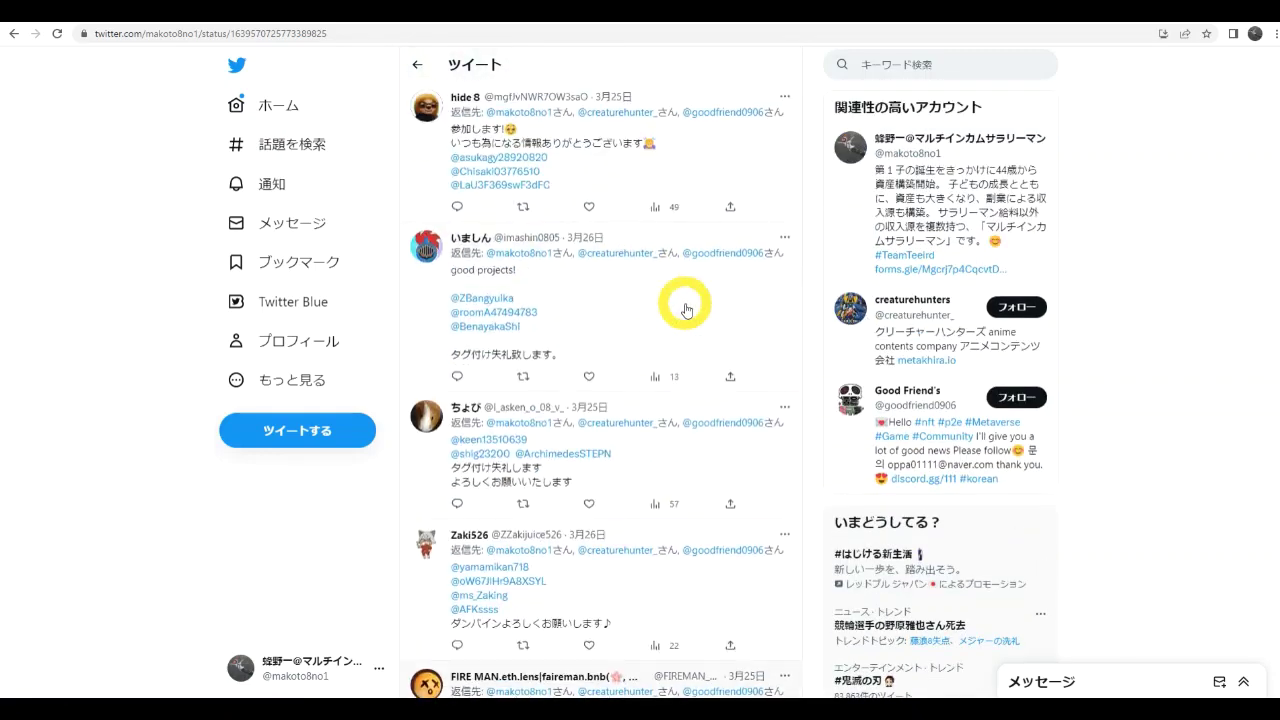
pyautogui.scroll(10, 686, 310)
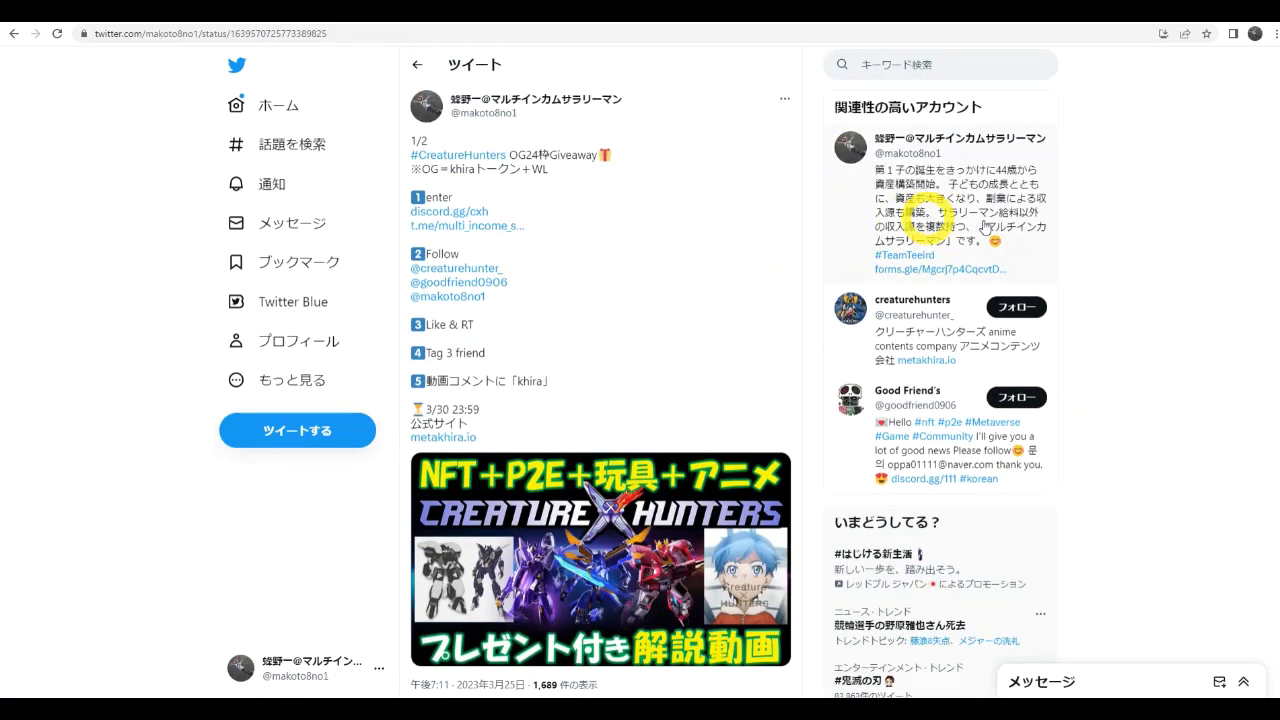